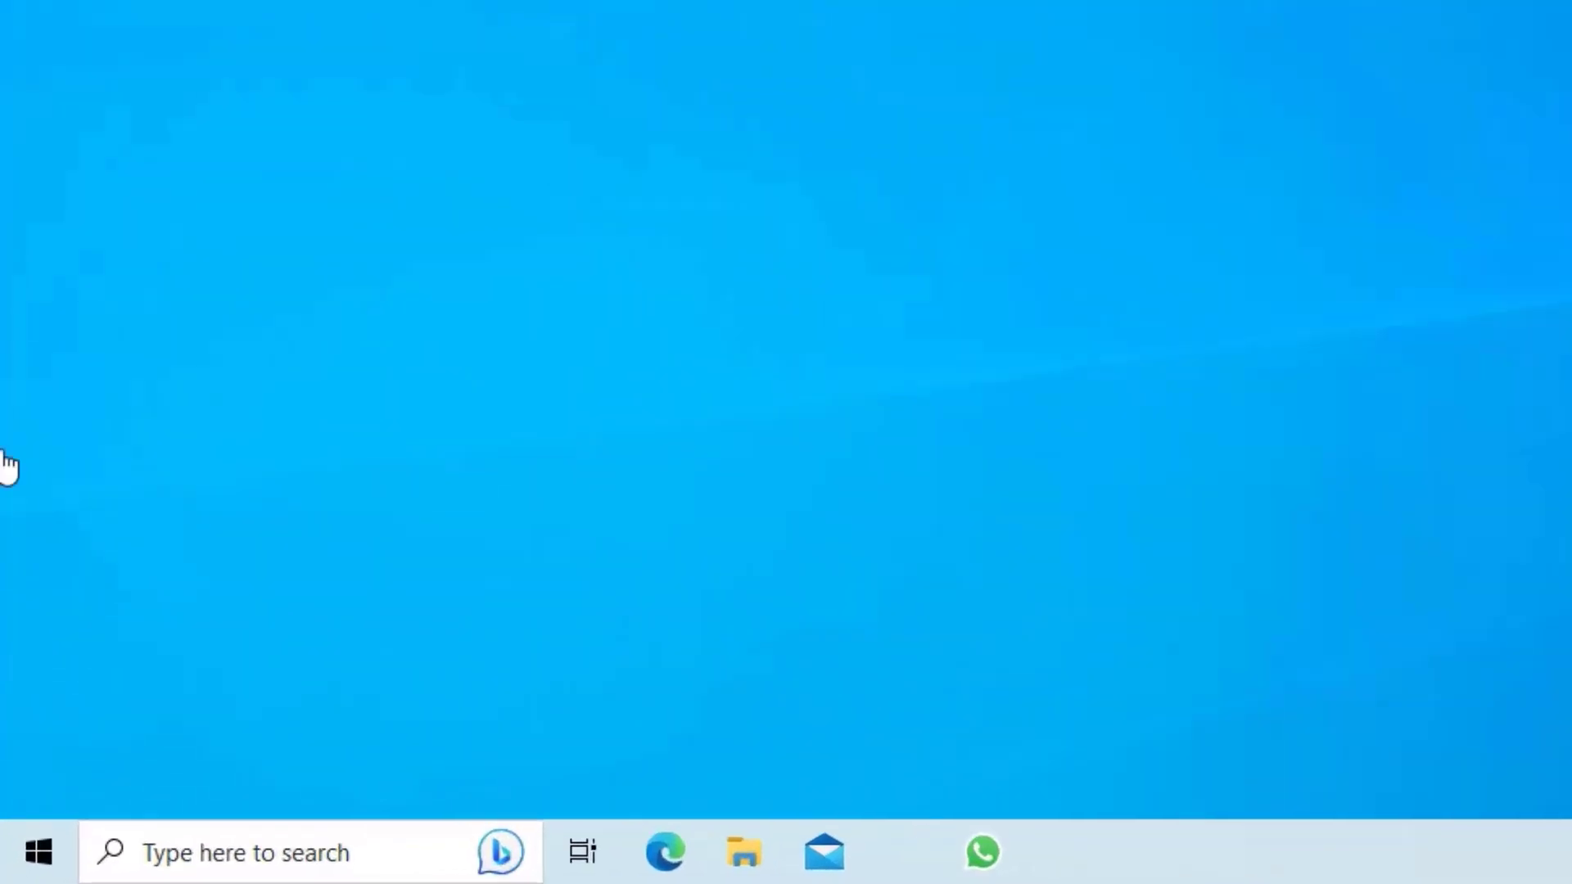
Open Device Manager by running devmgmt.msc from the Windows Run dialog.
click(201, 870)
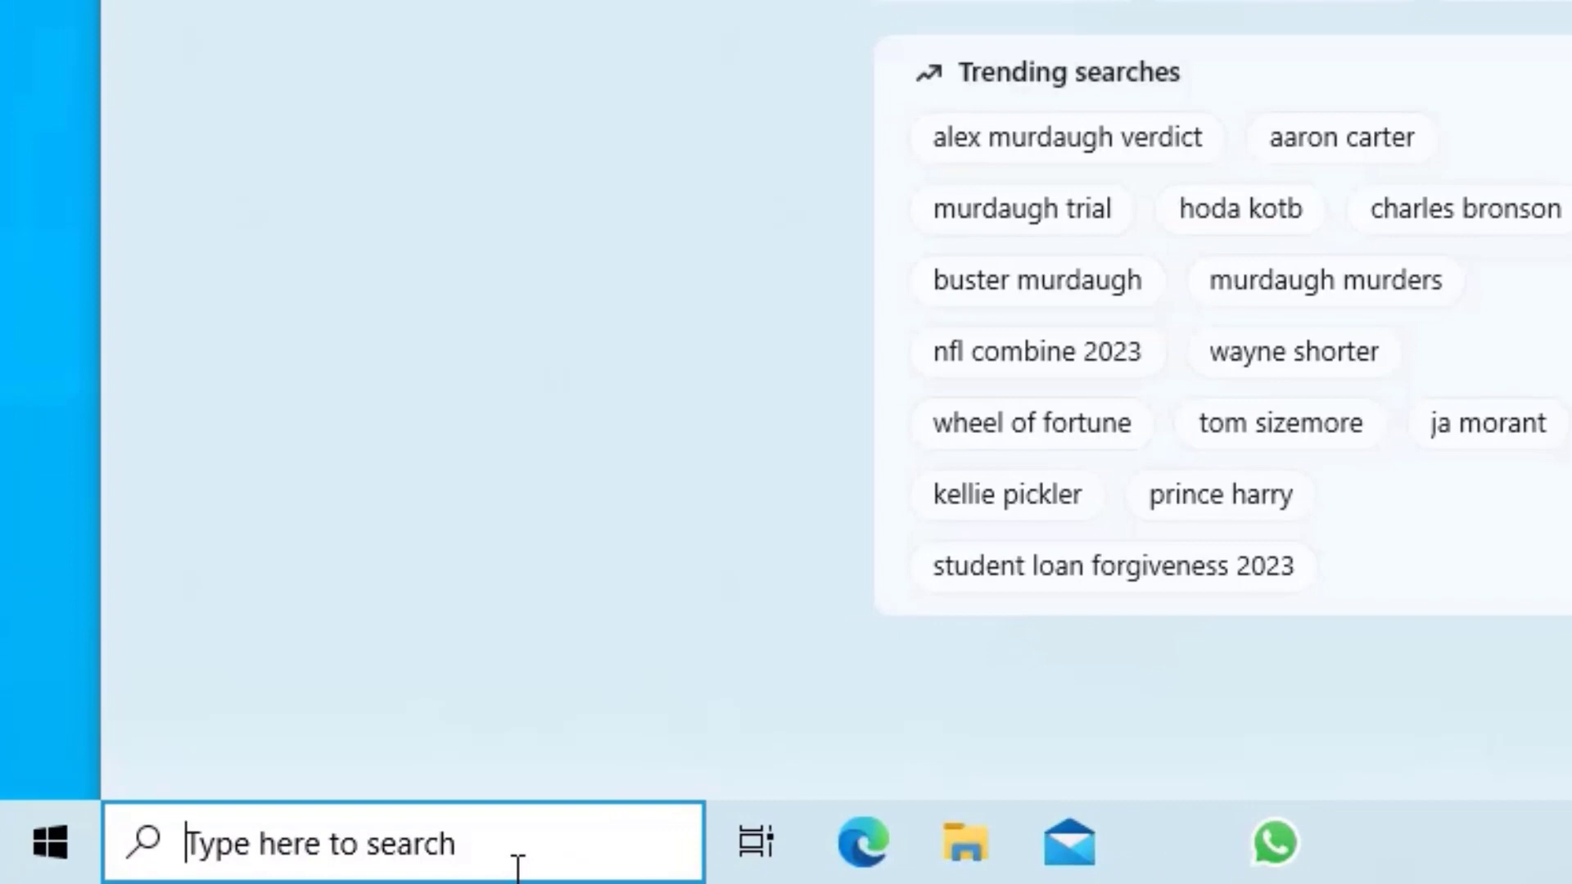
text(run)
key(Return)
key(BackSpace)
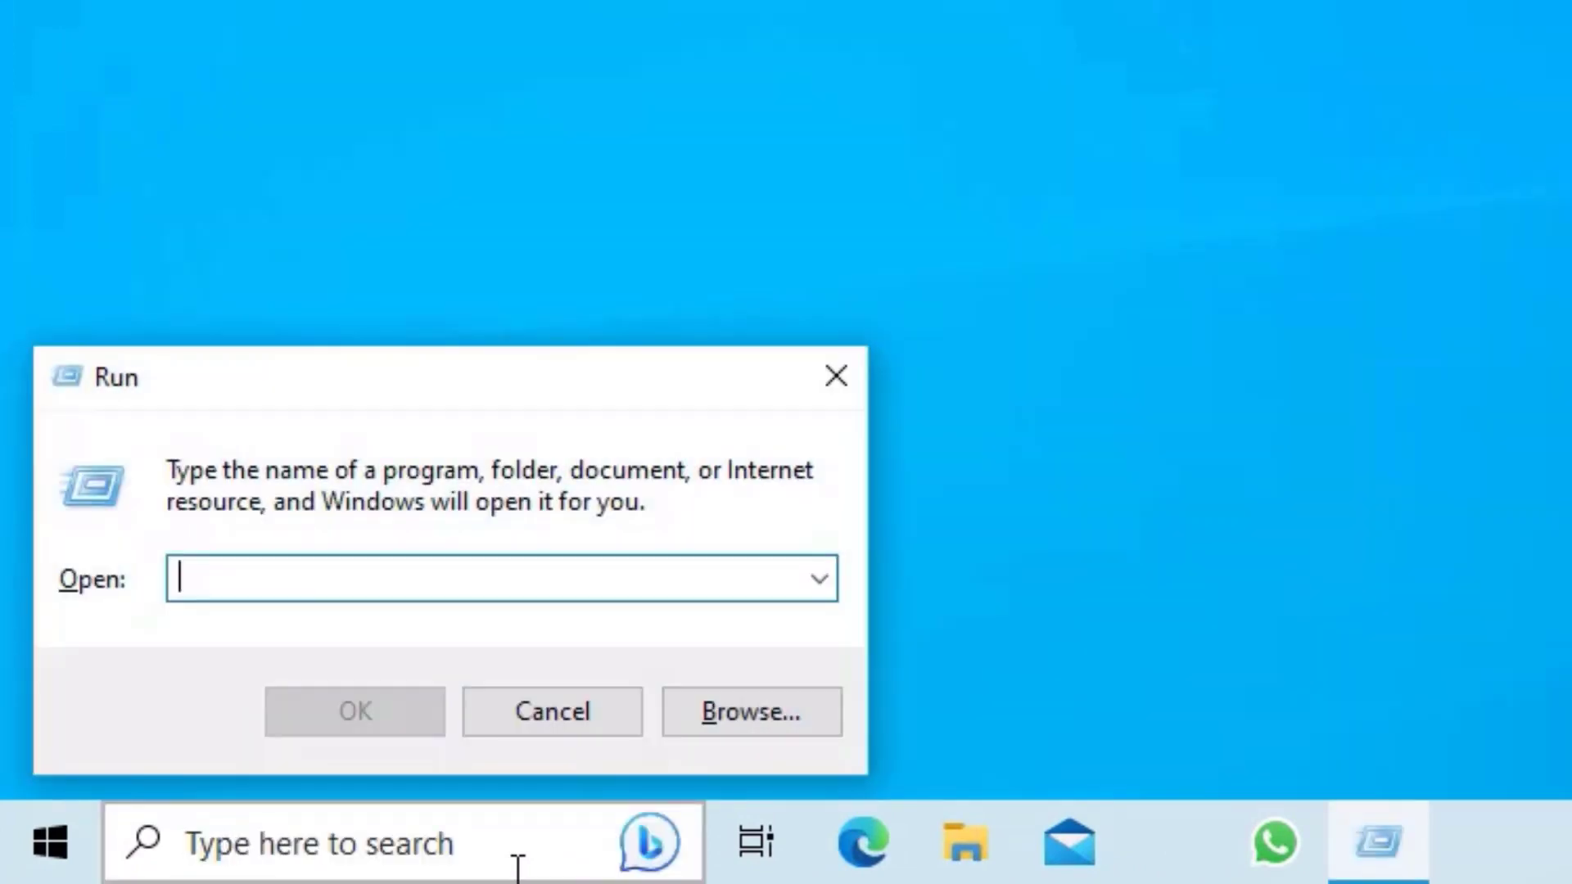
text(de)
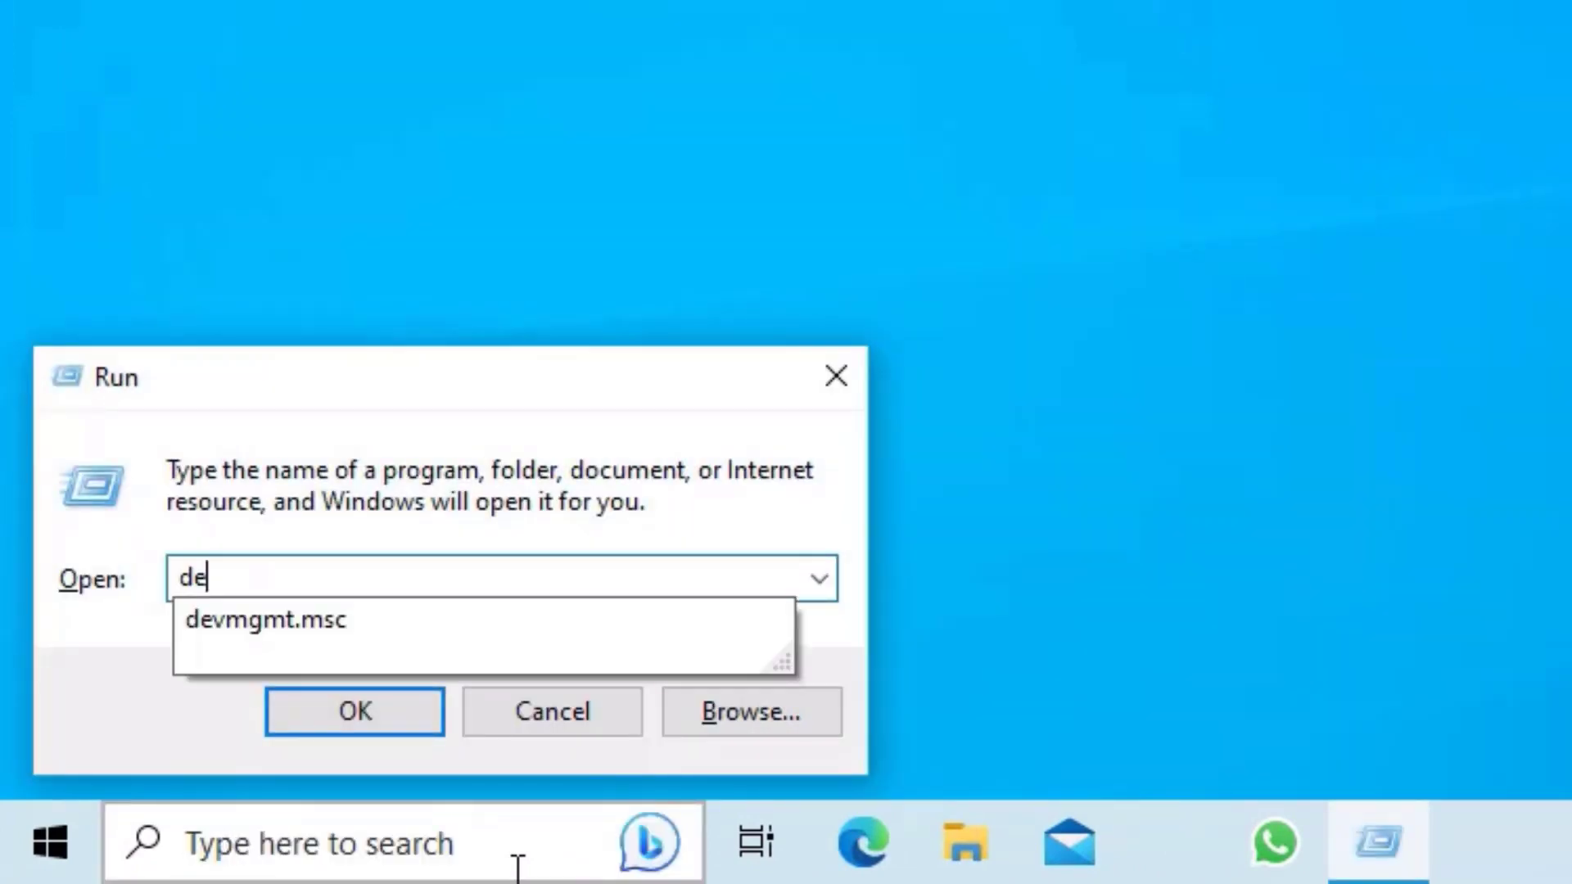
text(vmgmt)
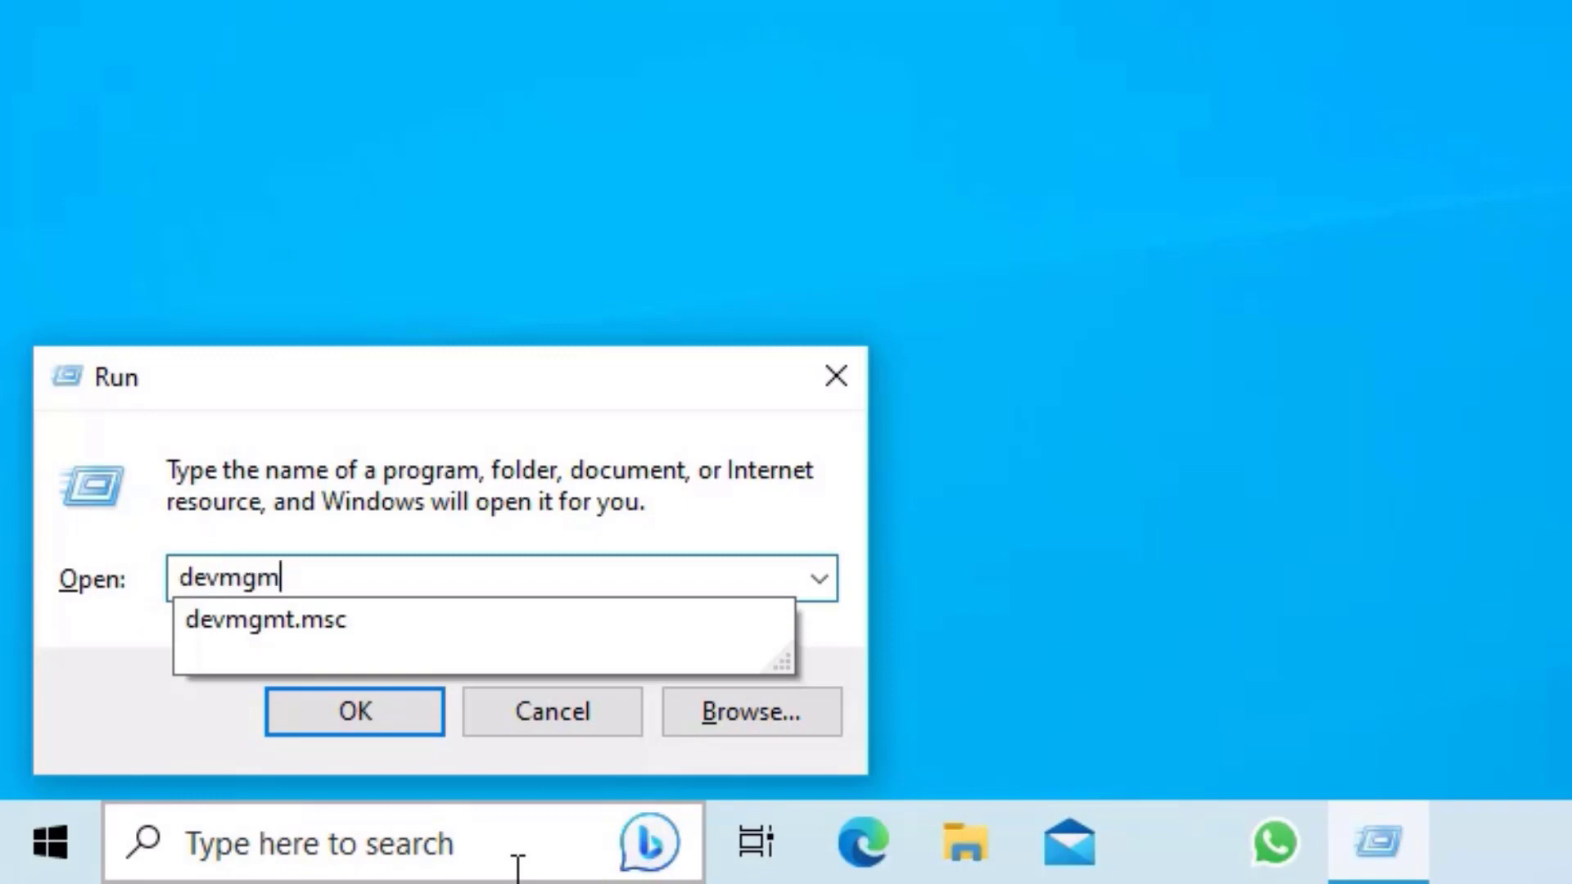
text(.msc)
key(Return)
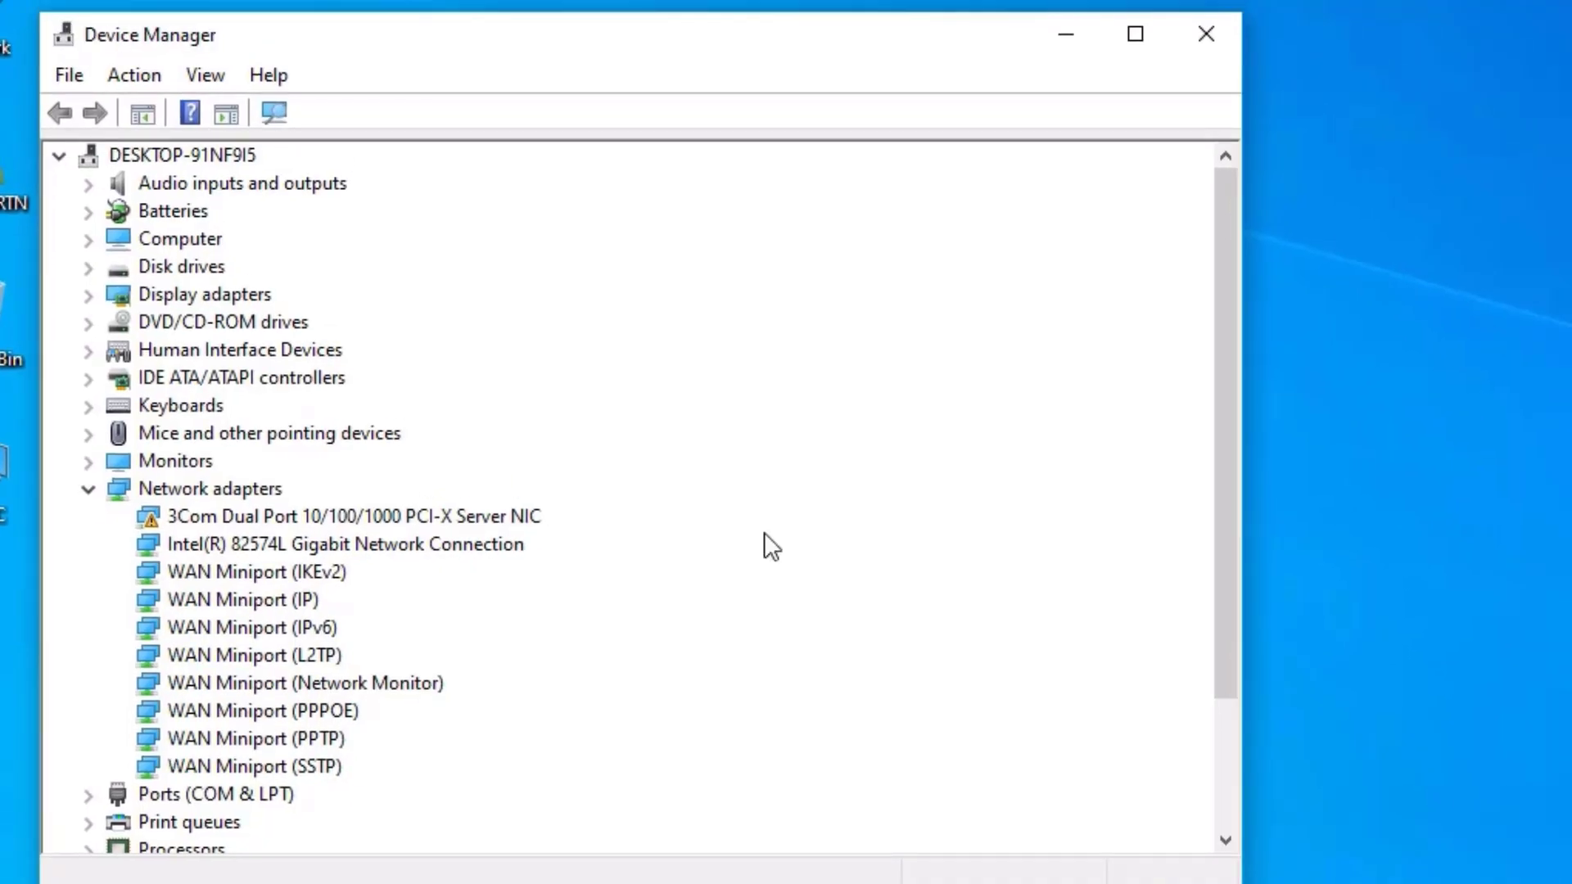
Expand the Universal Serial Bus controllers and search automatically for a driver update for the first USB Root Hub.
scroll(764, 532, down, 2)
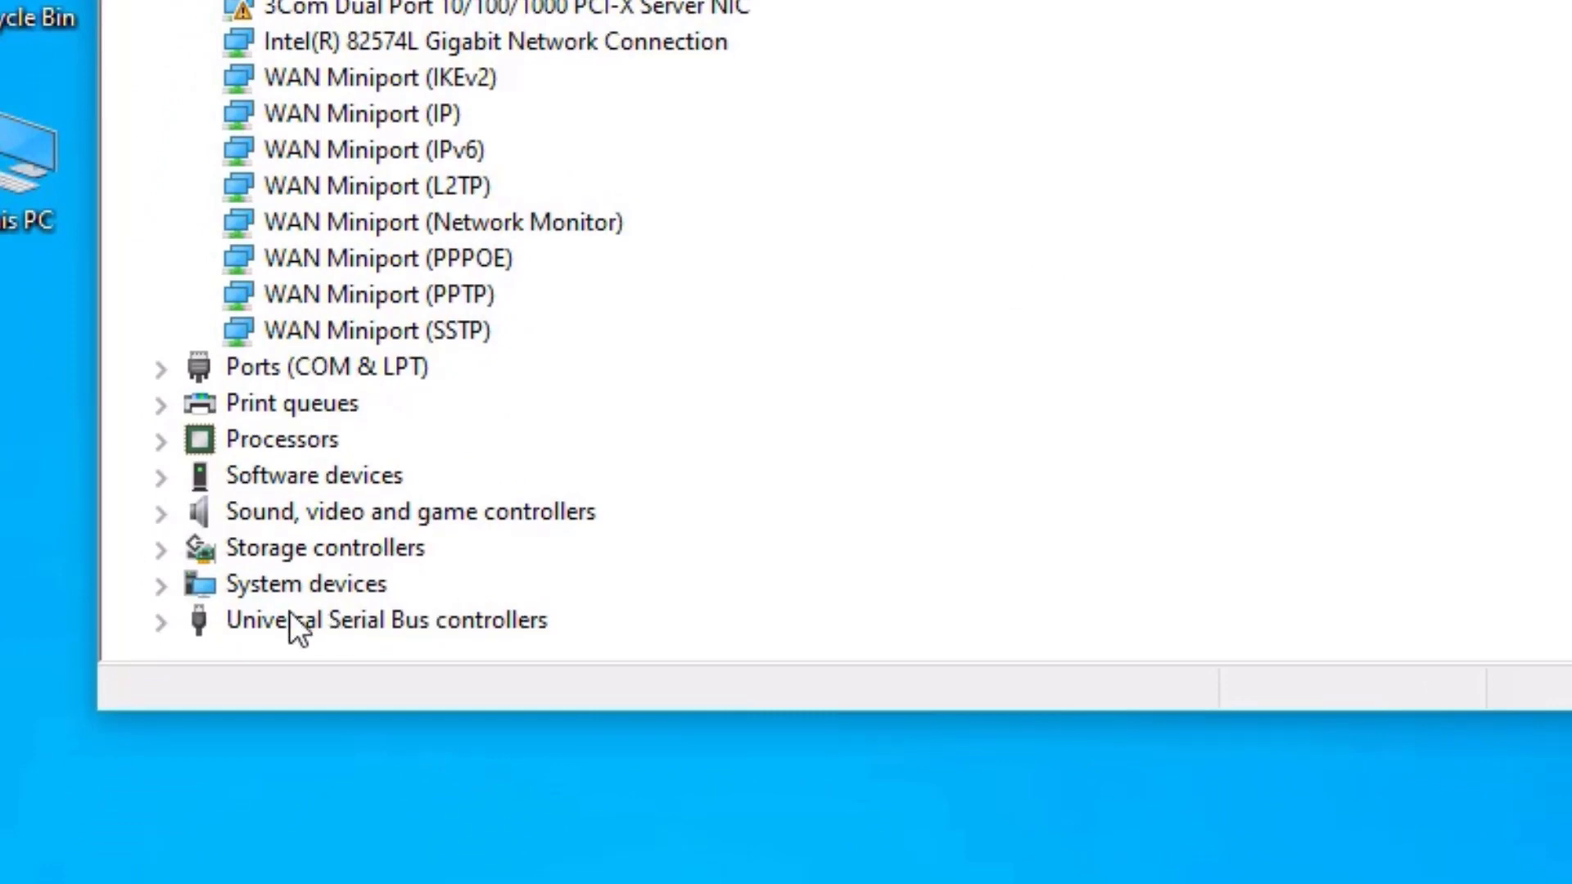
click(183, 620)
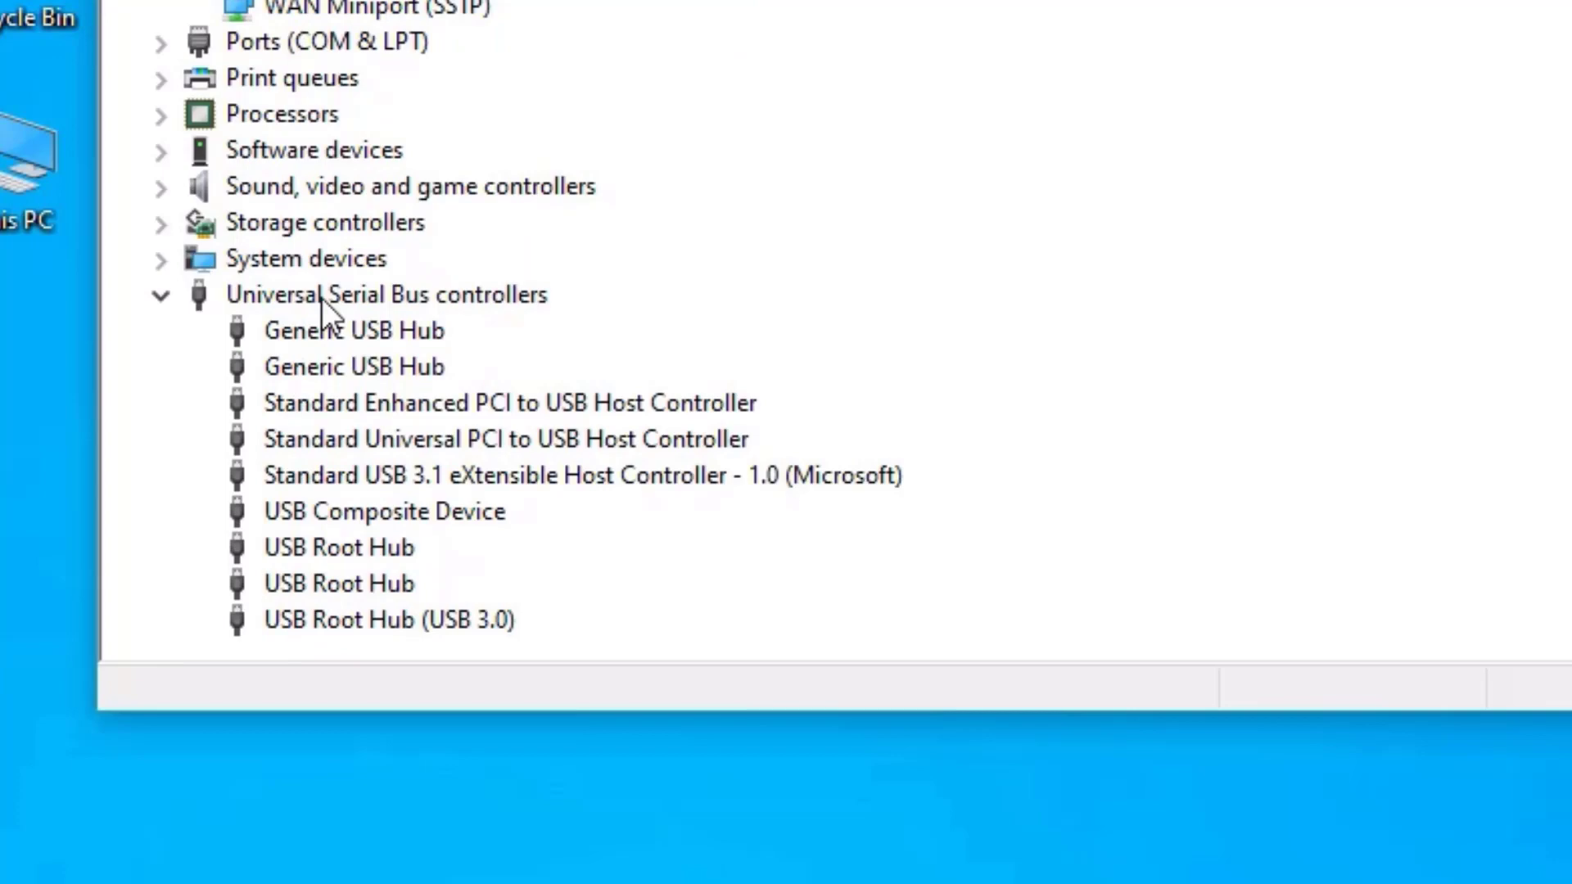
right_click(328, 563)
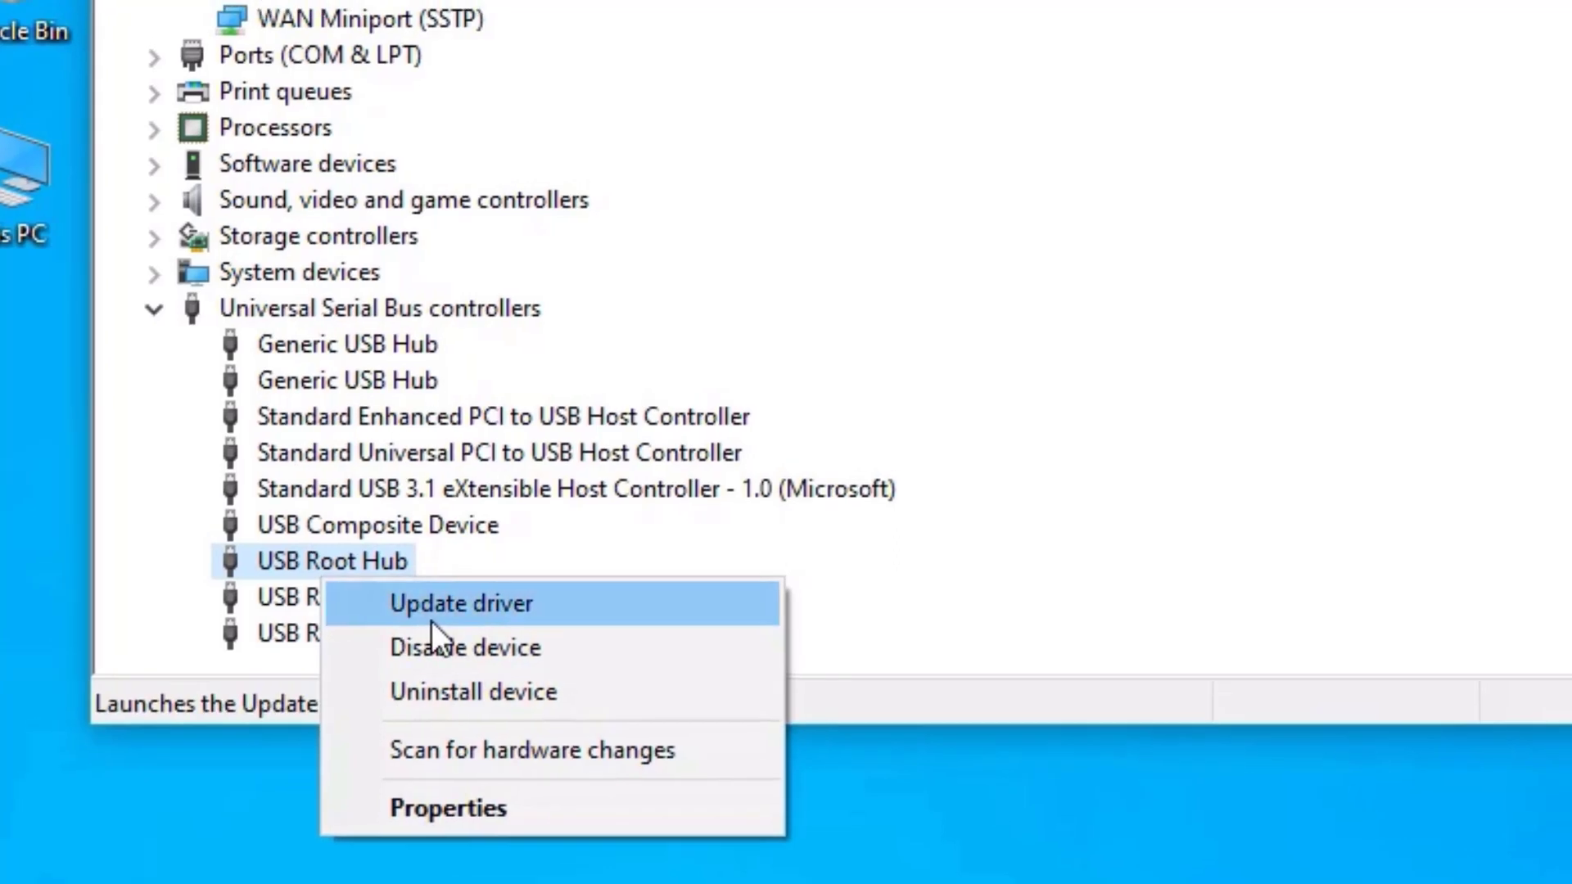
click(439, 604)
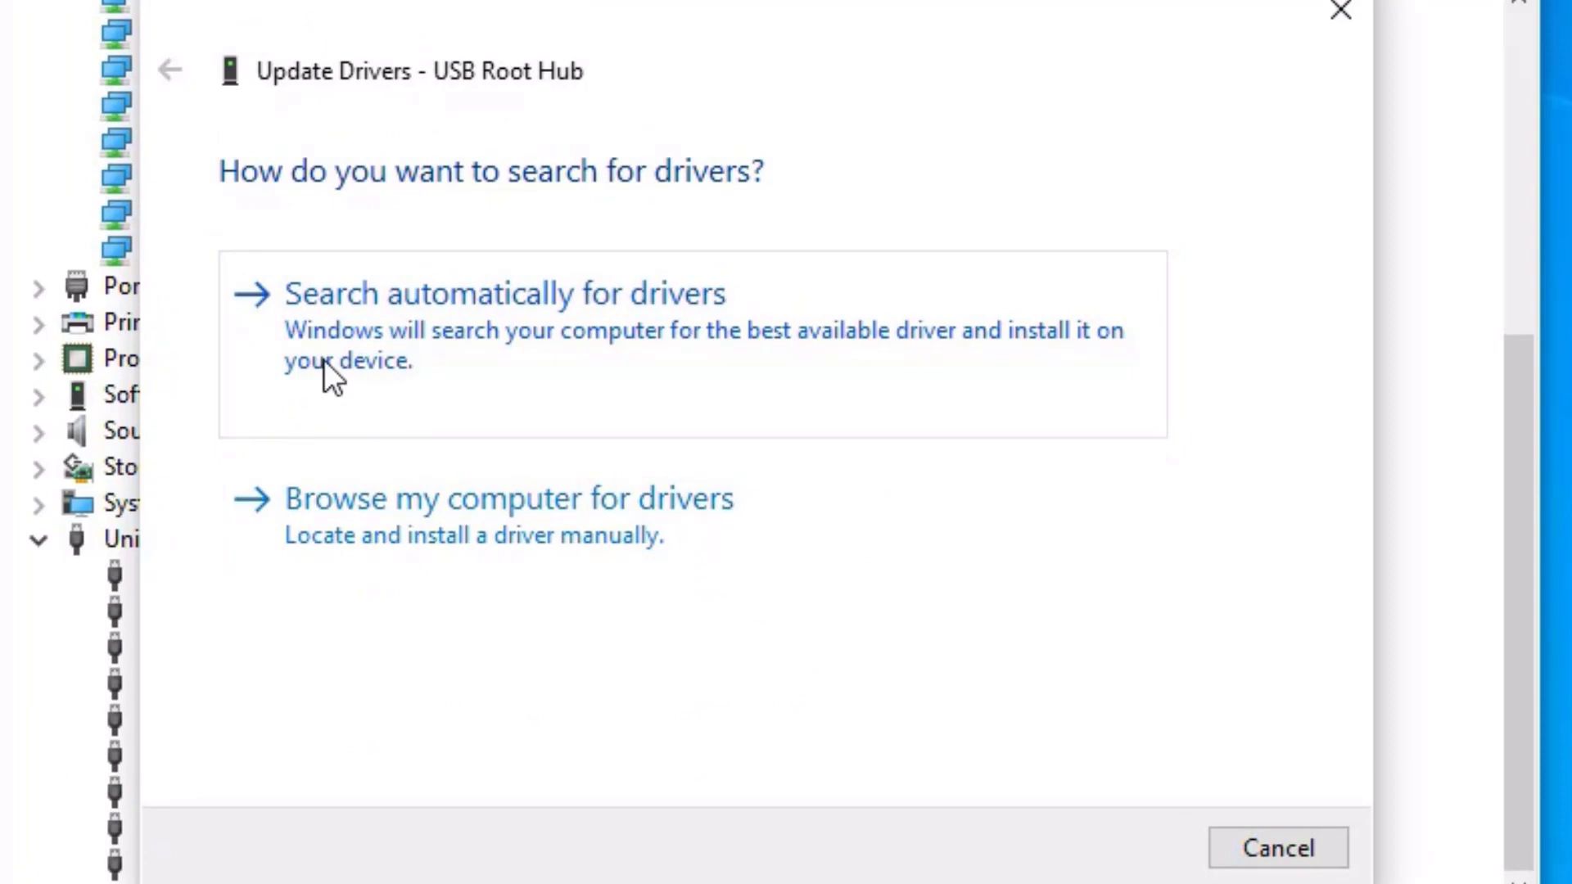
click(323, 360)
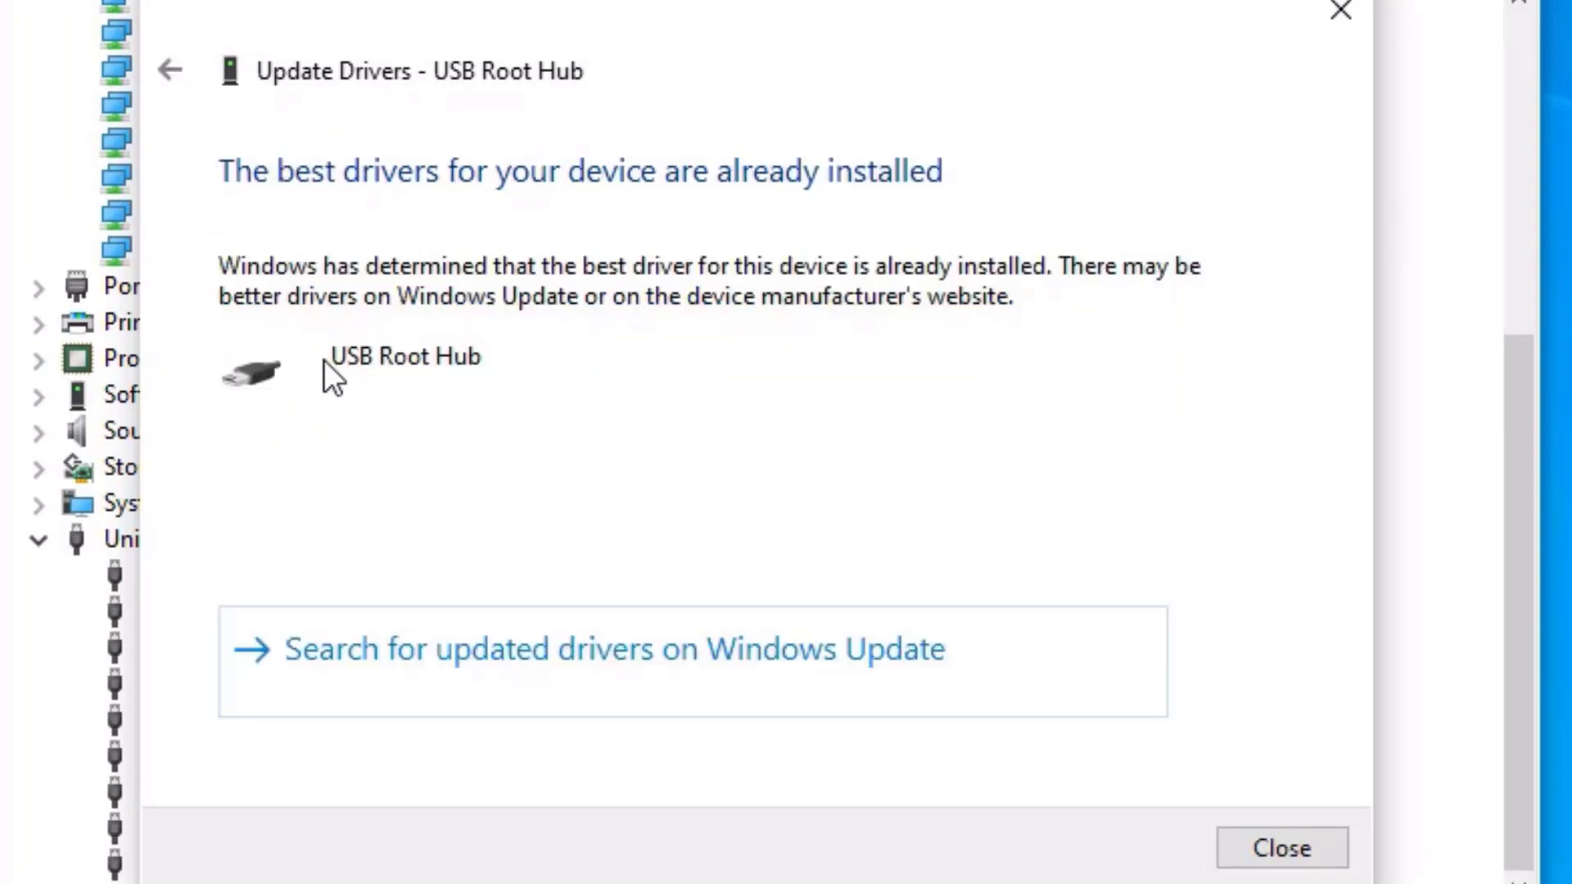
Go back and install the USB Root Hub driver manually from the list of available drivers on the computer.
click(161, 74)
click(463, 523)
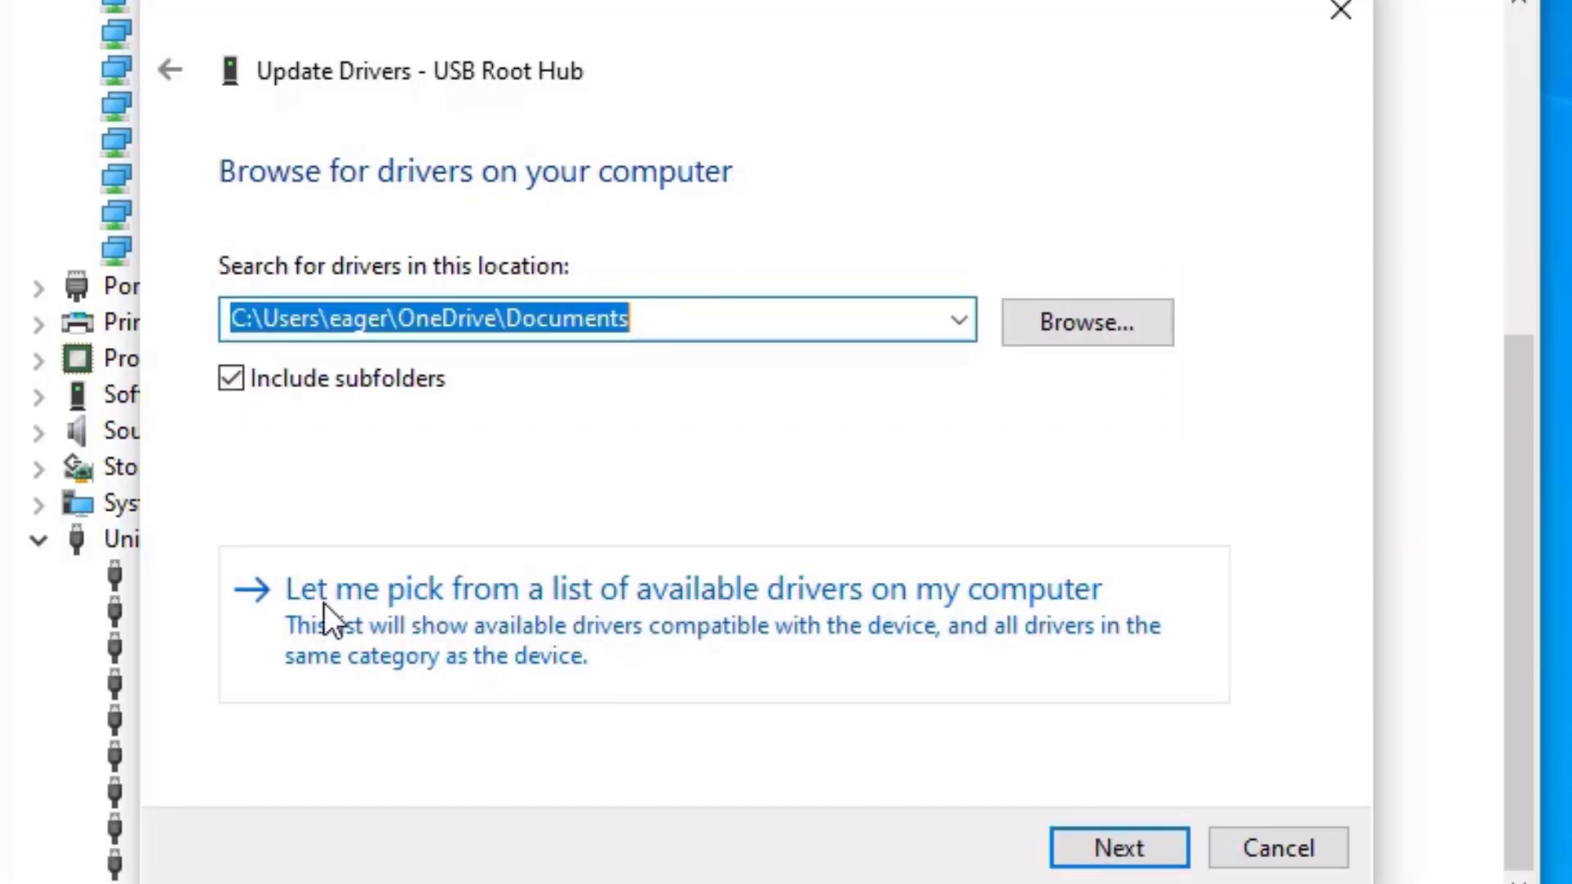
click(323, 603)
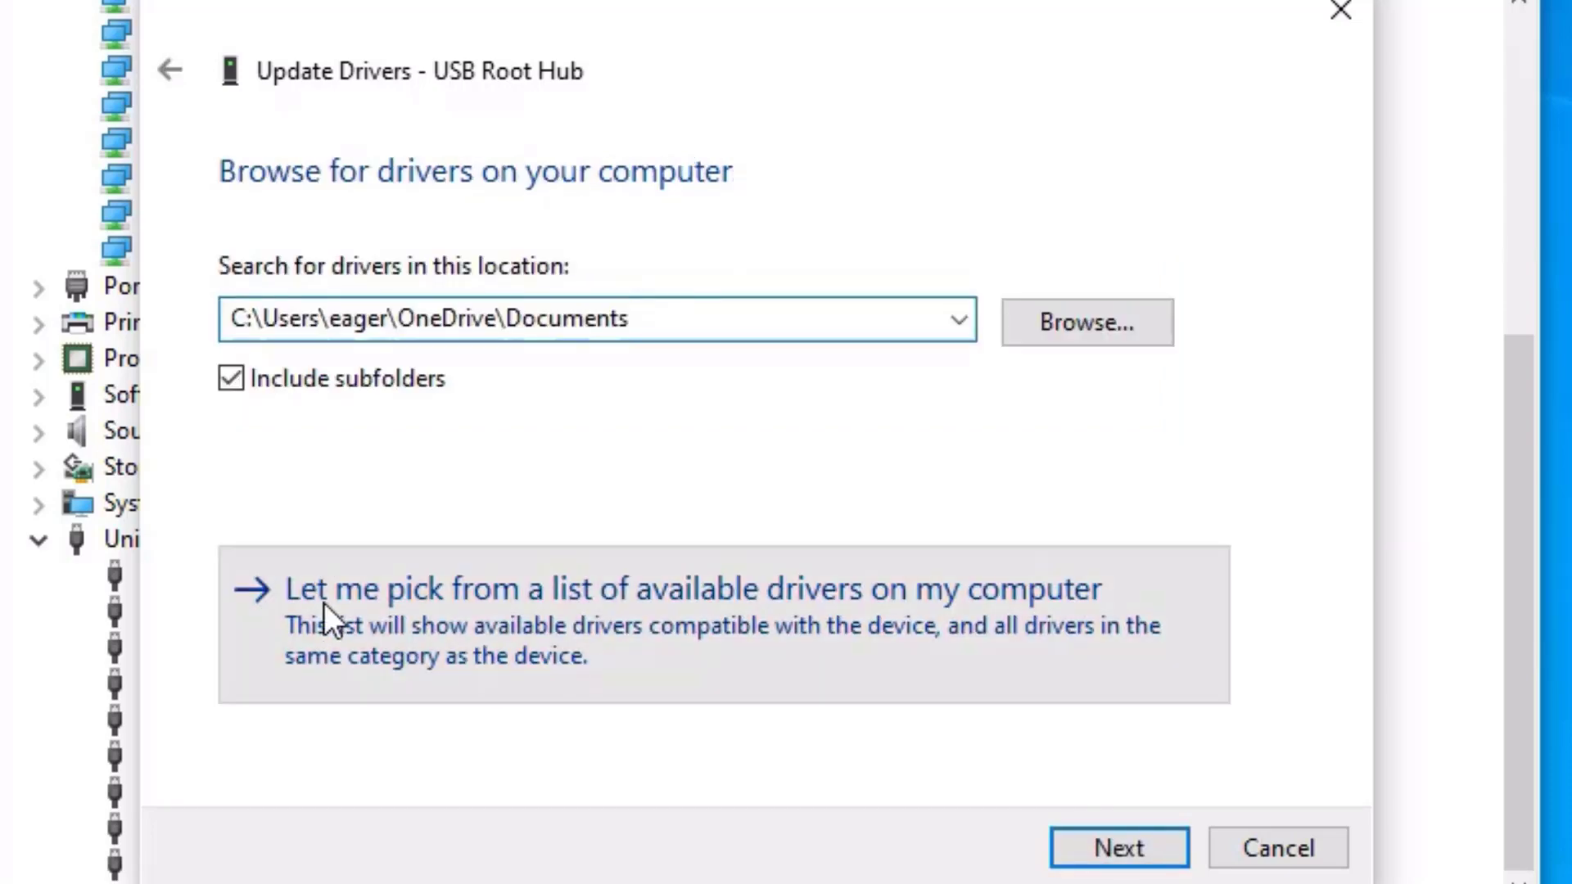
click(366, 502)
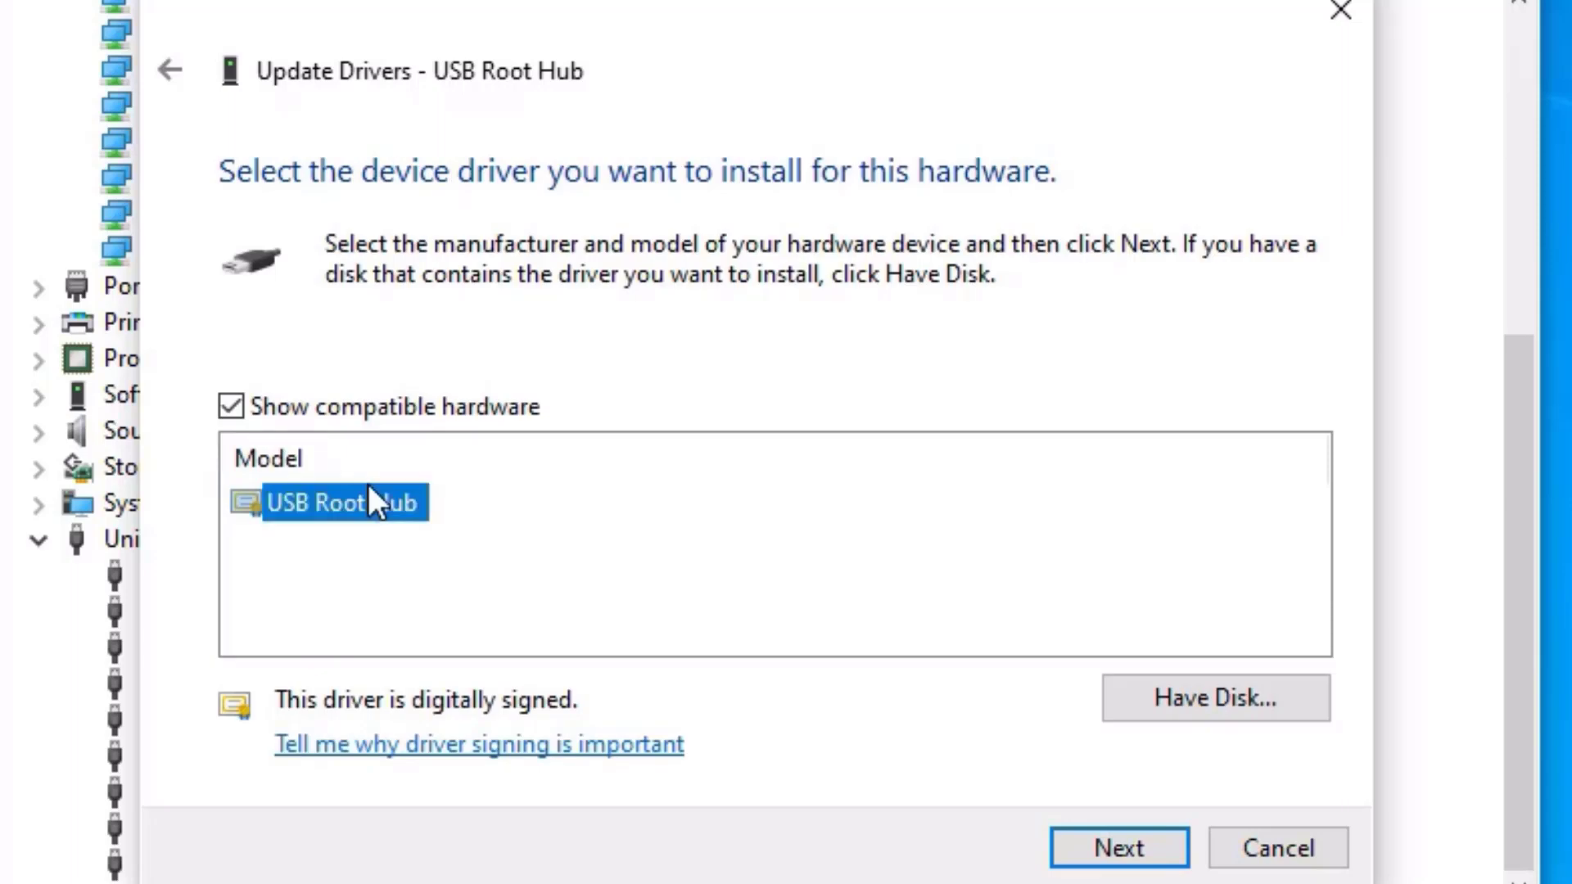
click(1105, 838)
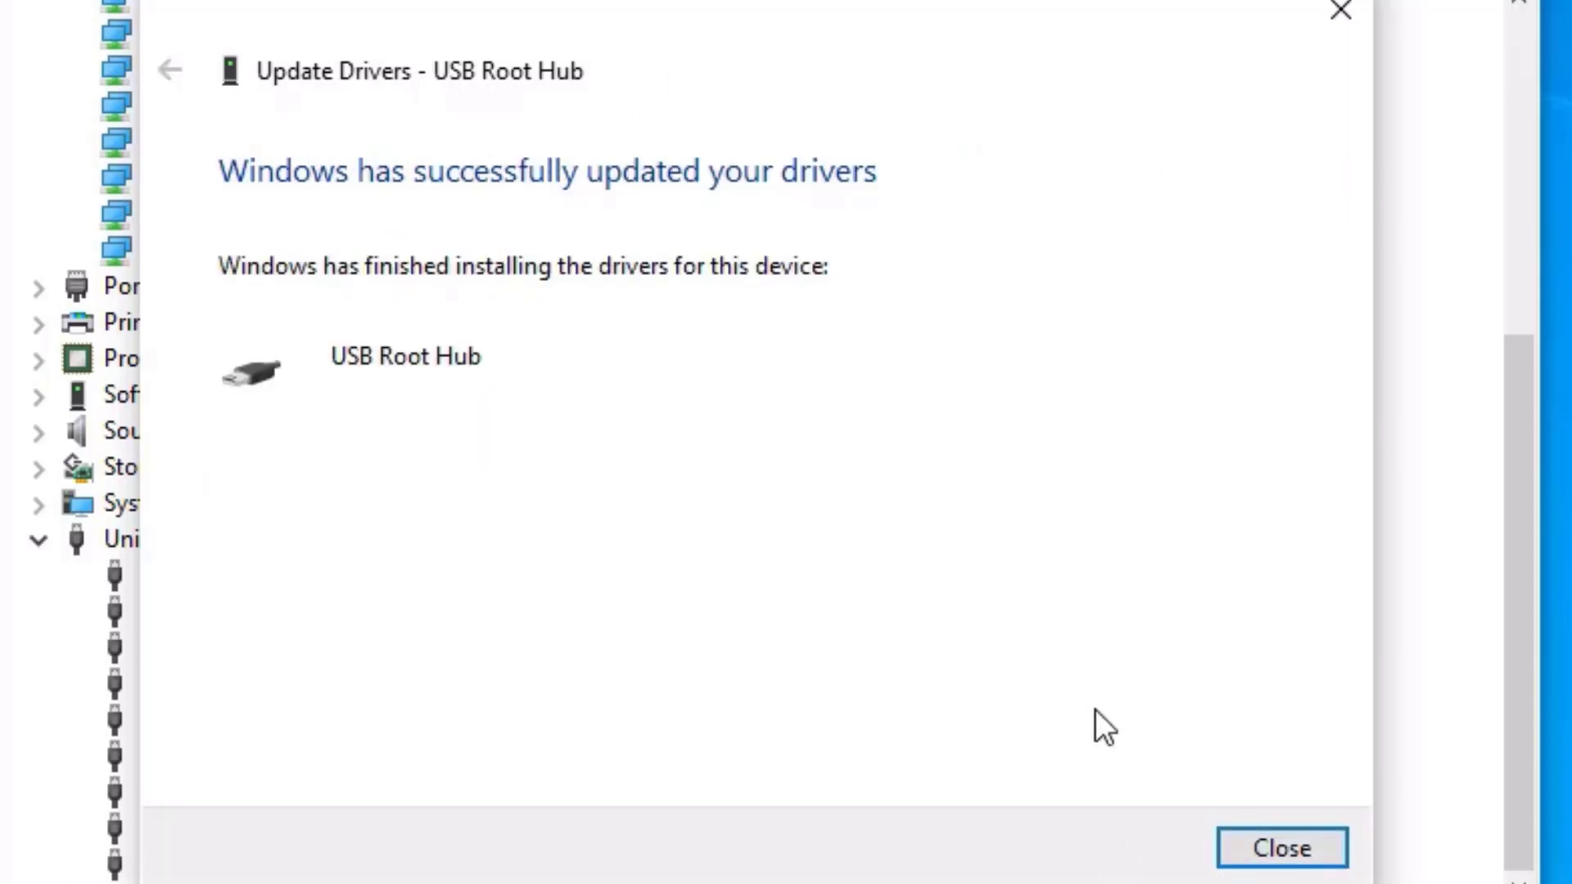
click(1275, 852)
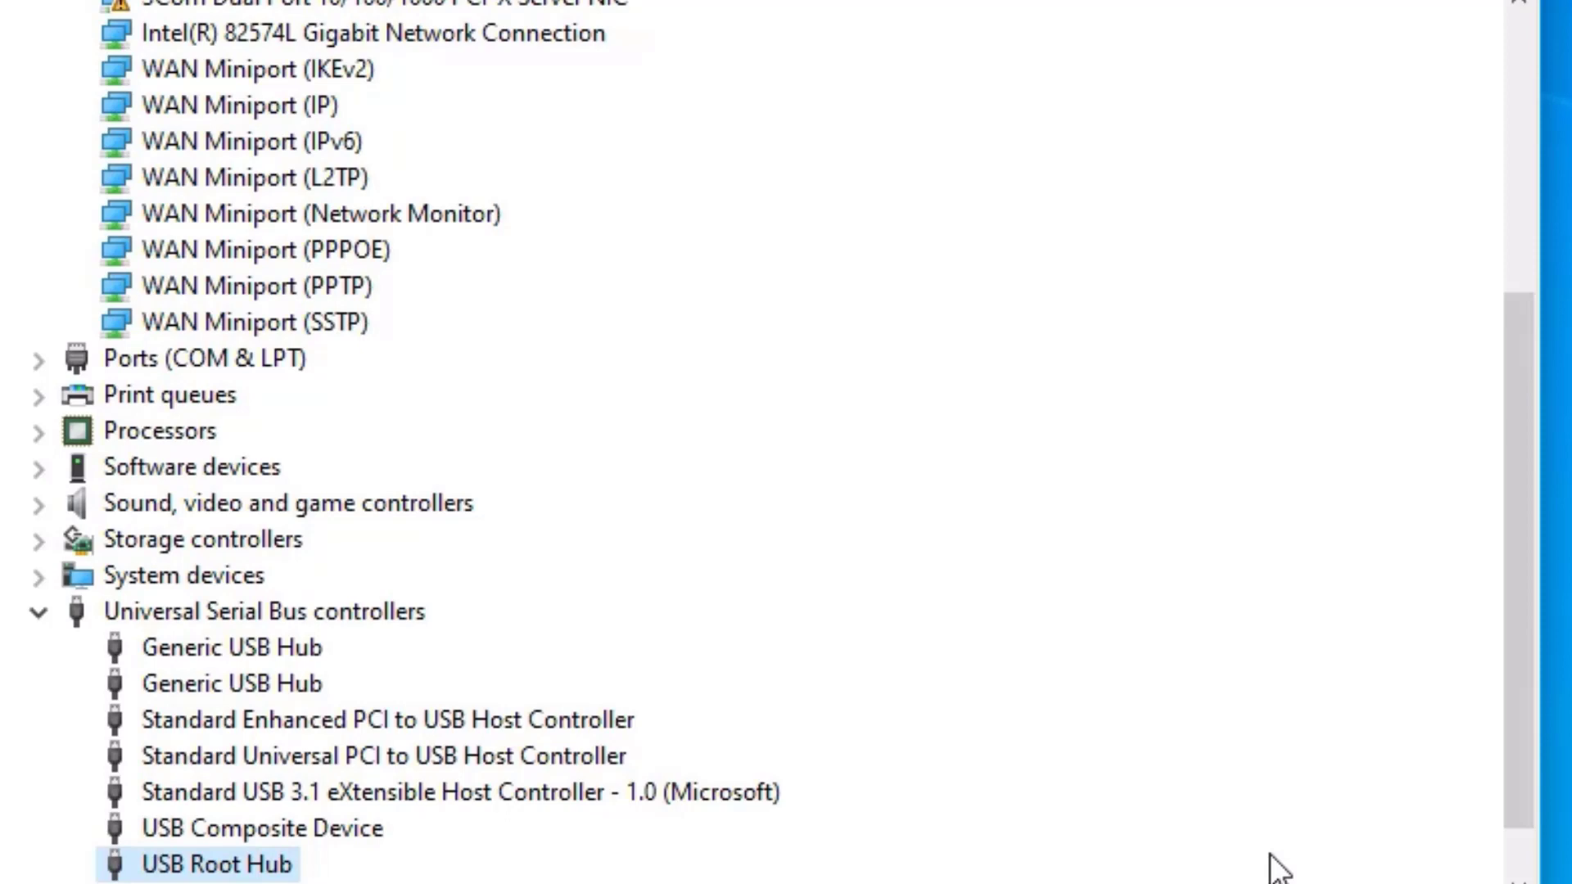
Uninstall the first Generic USB Hub device and scan for hardware changes.
click(268, 642)
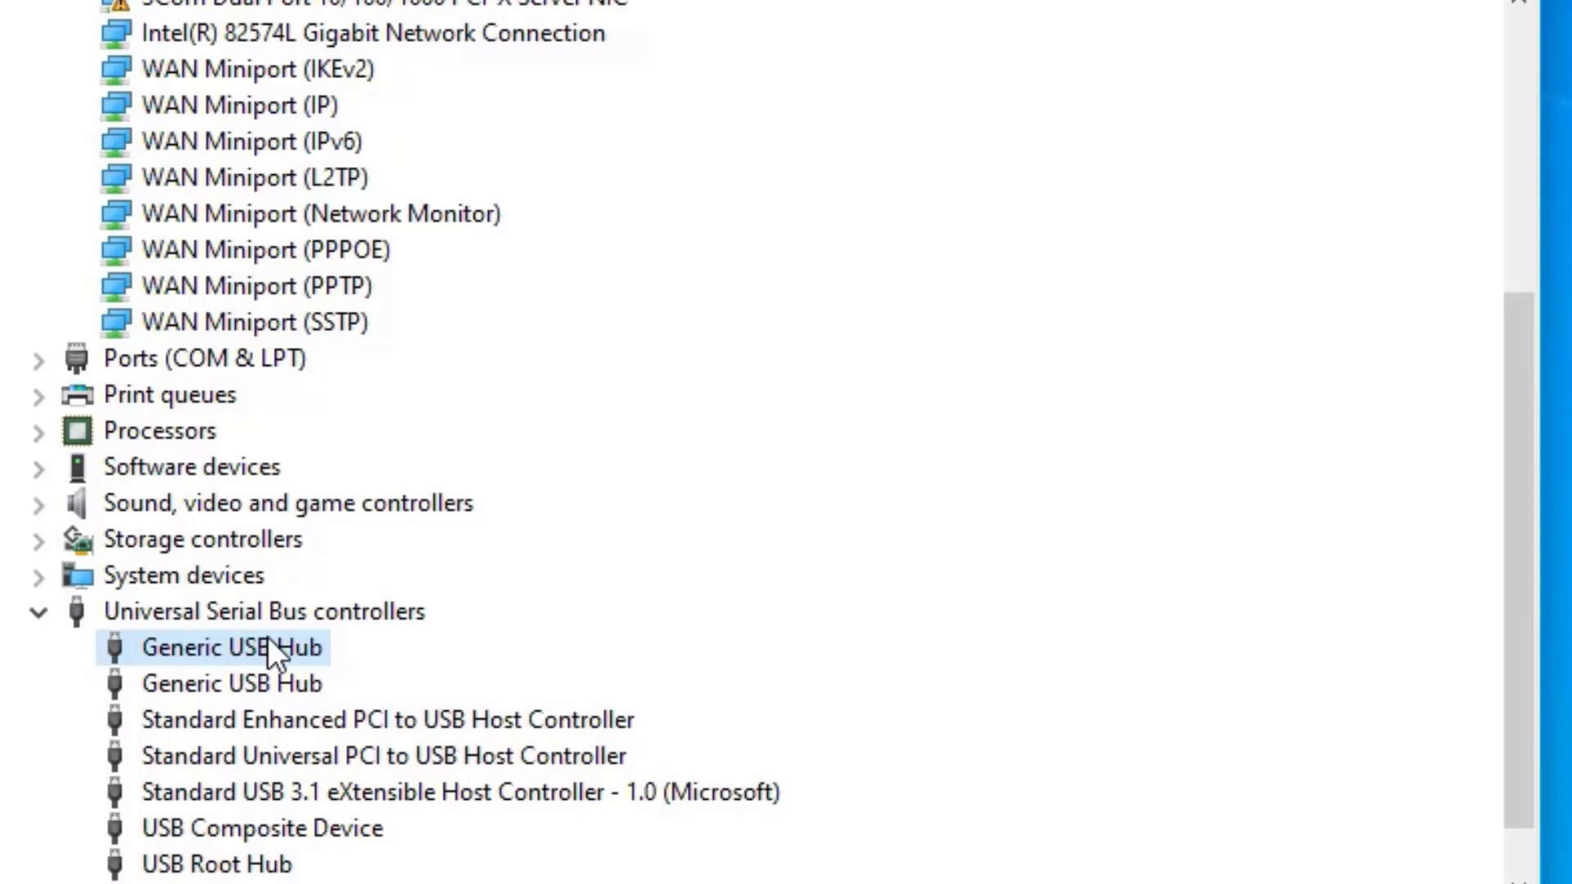
right_click(270, 651)
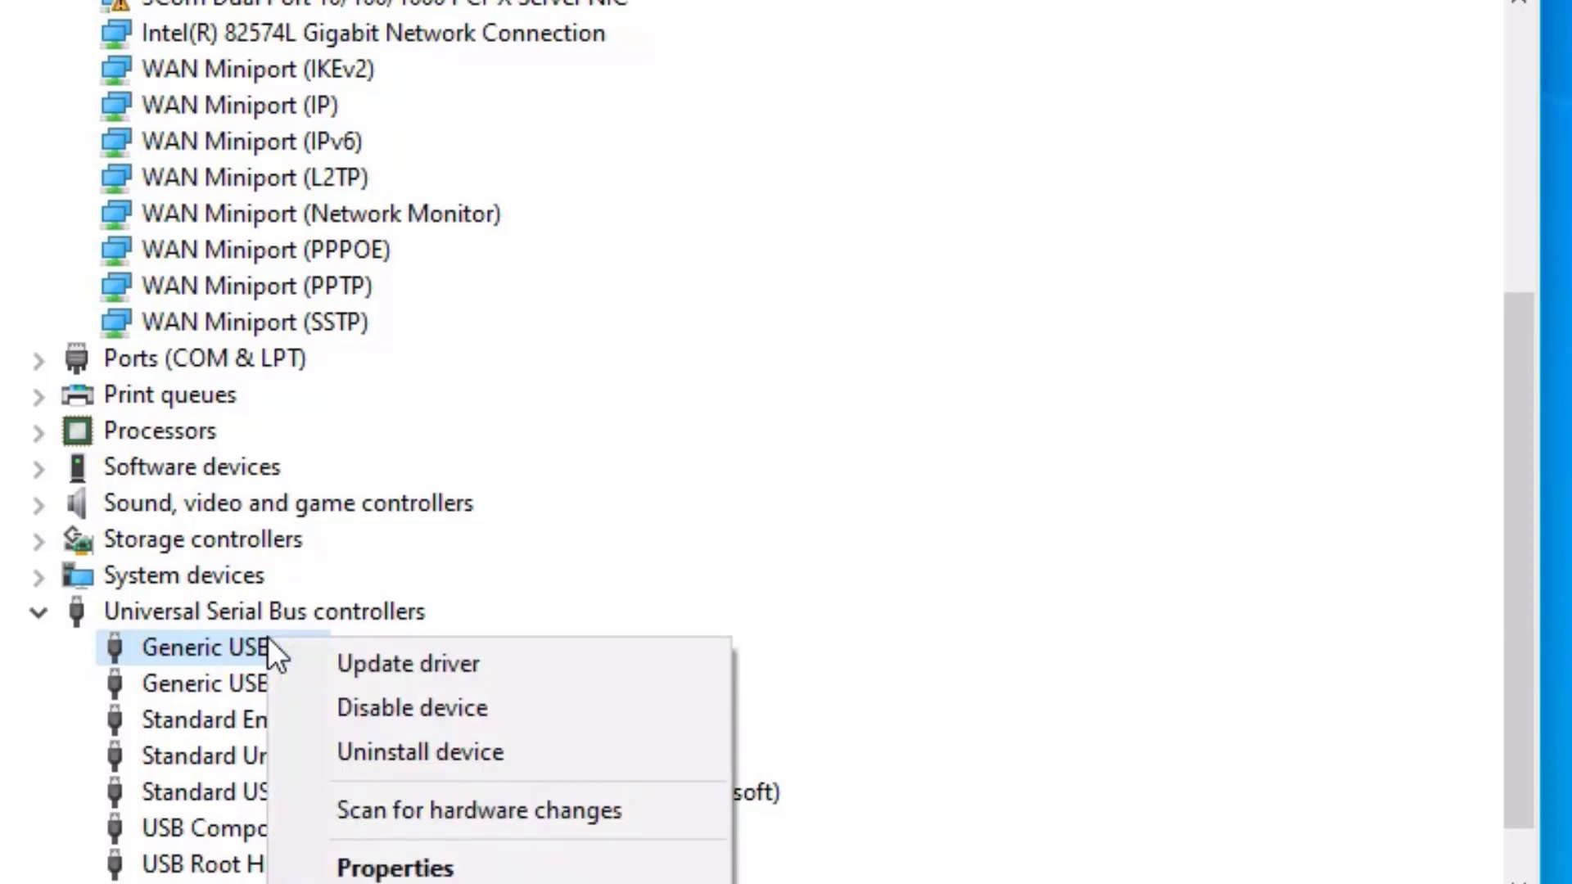
click(352, 752)
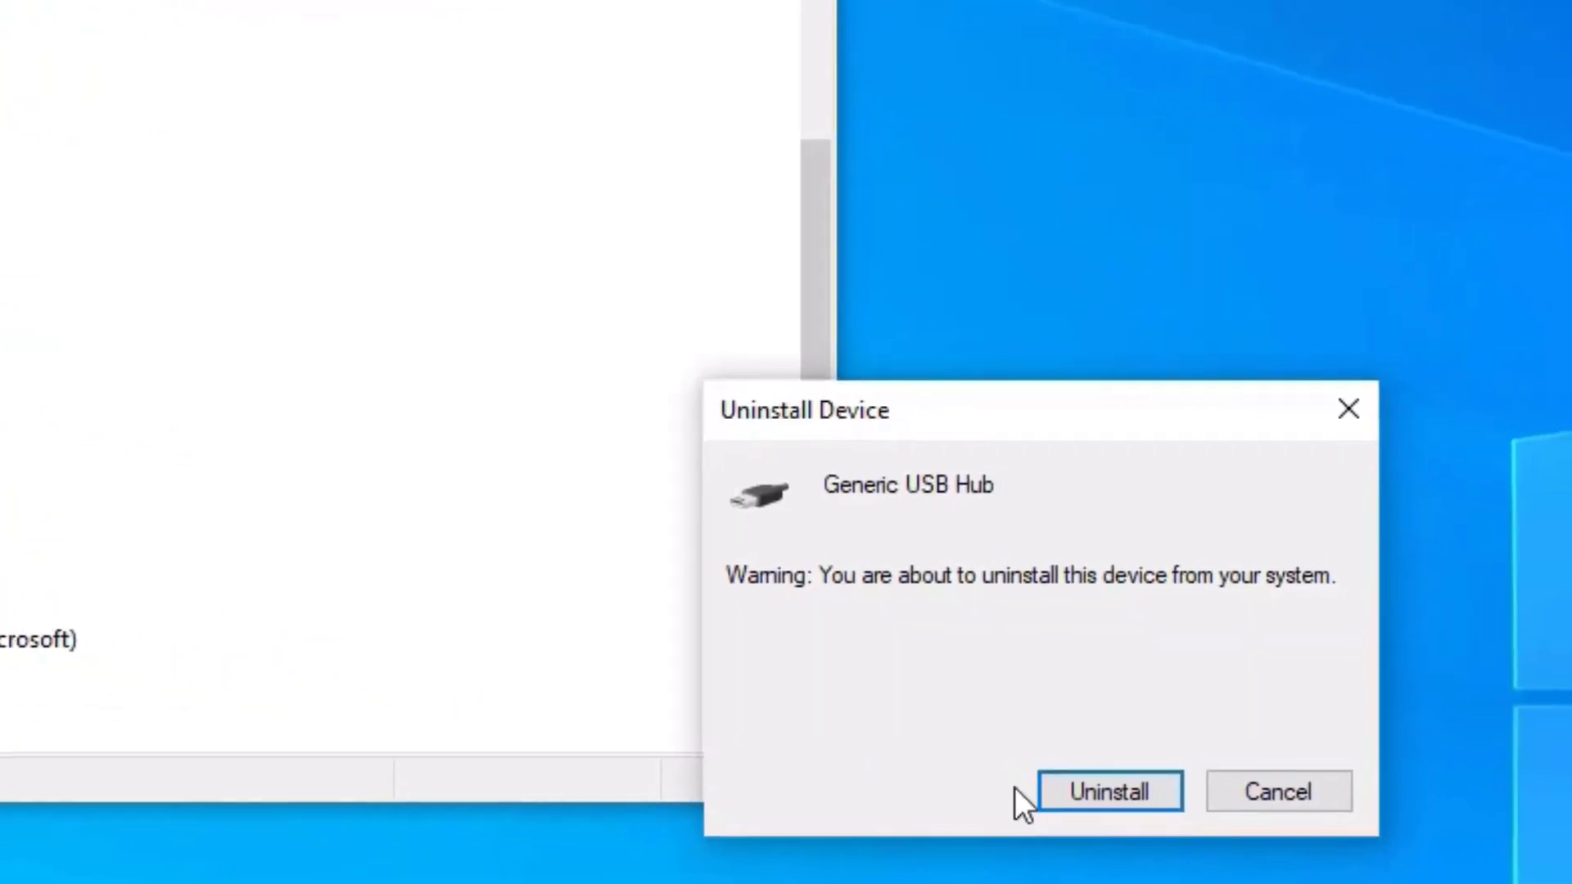
click(1060, 793)
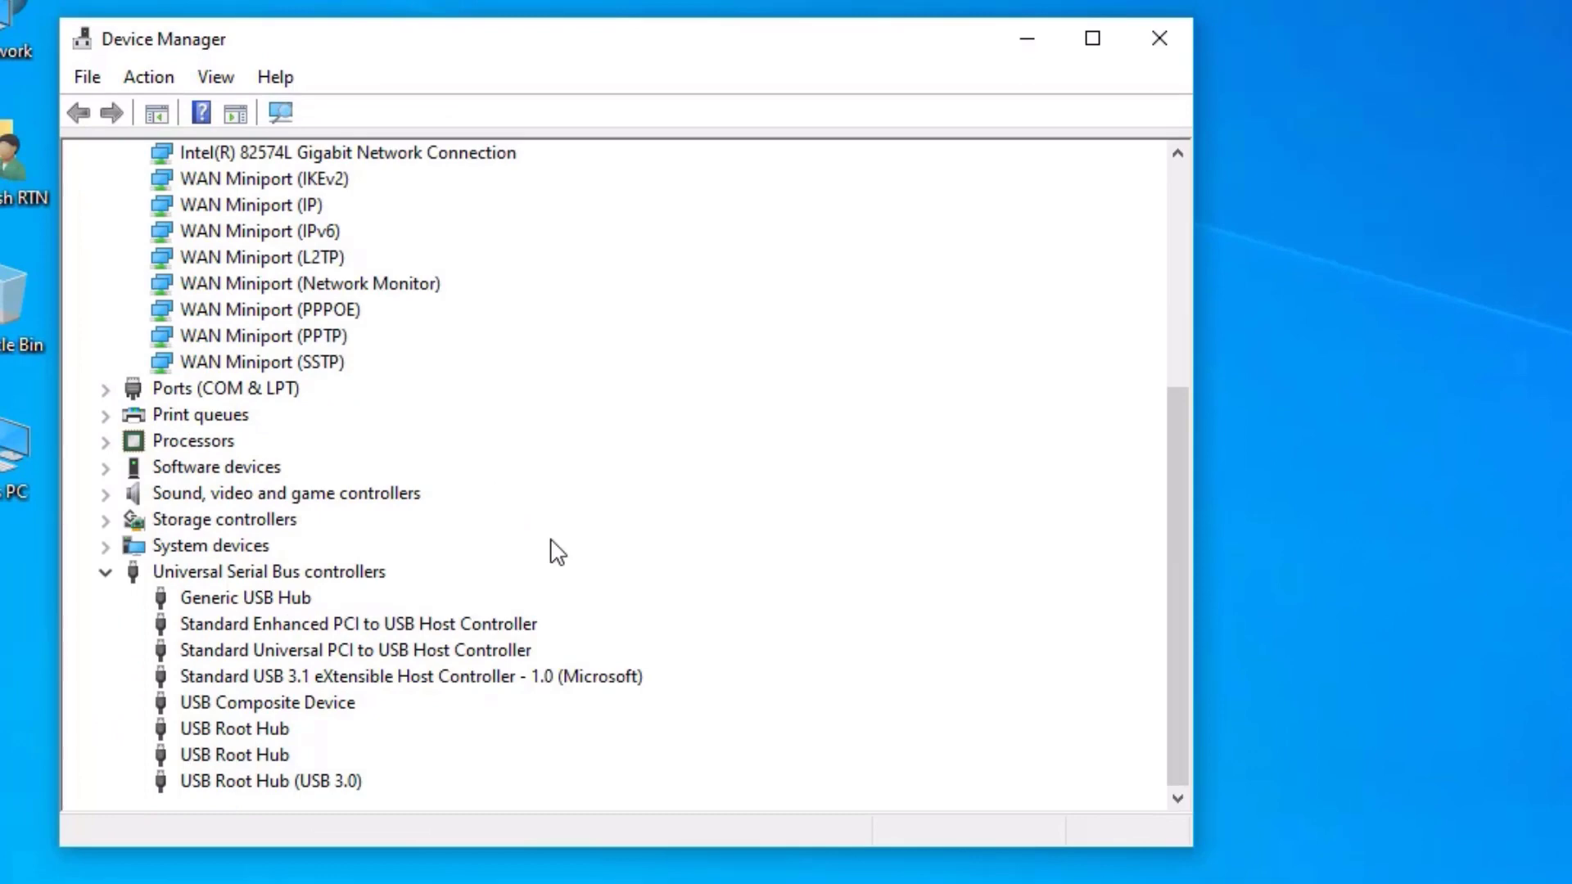
click(289, 599)
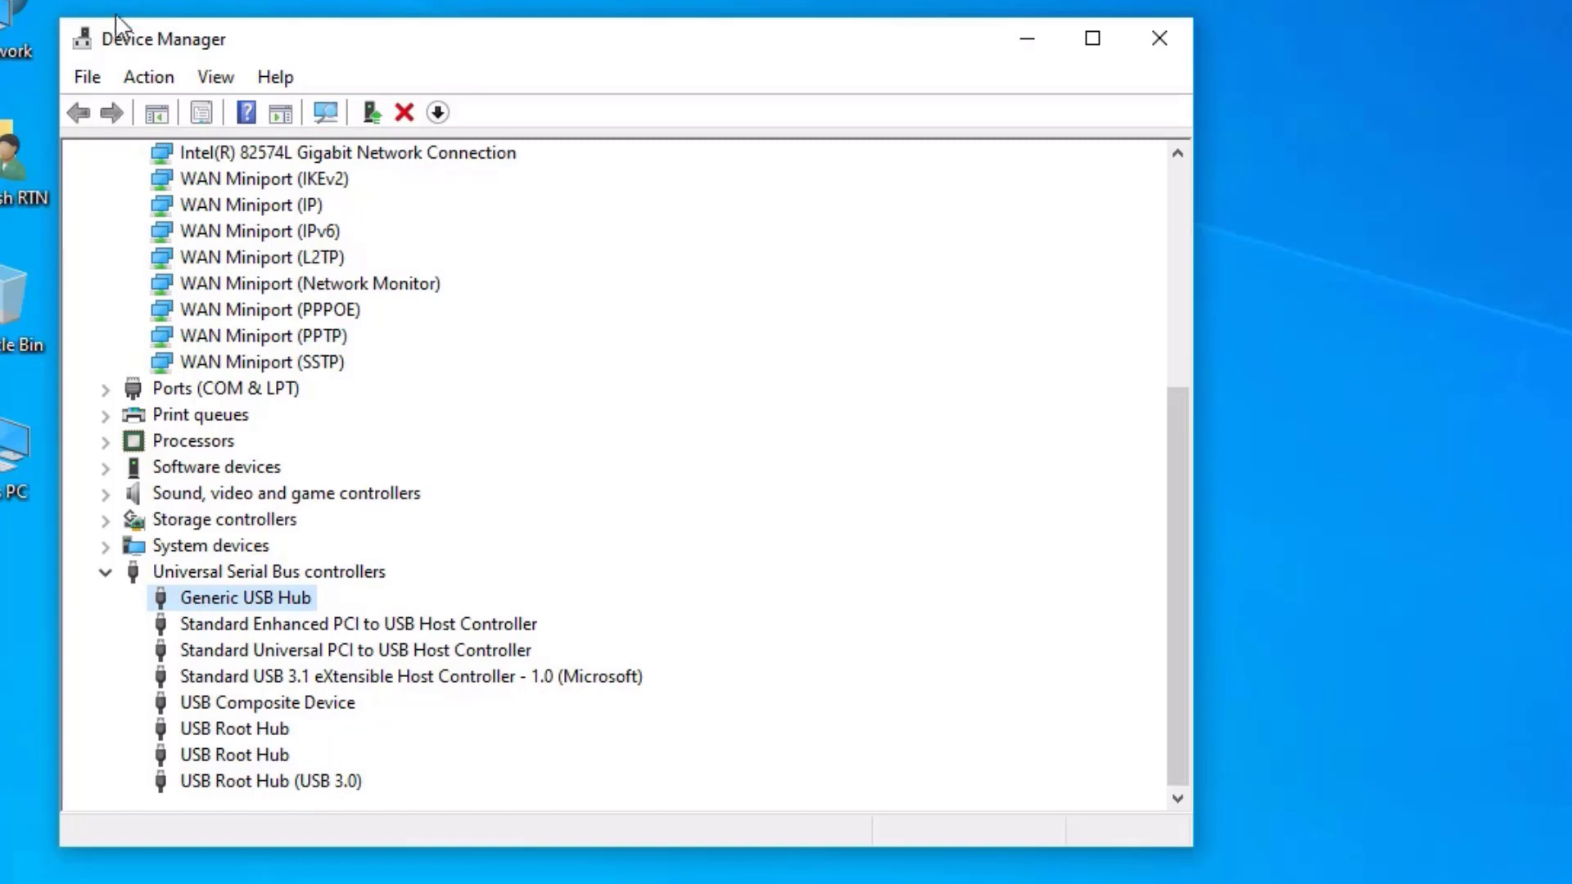
click(324, 113)
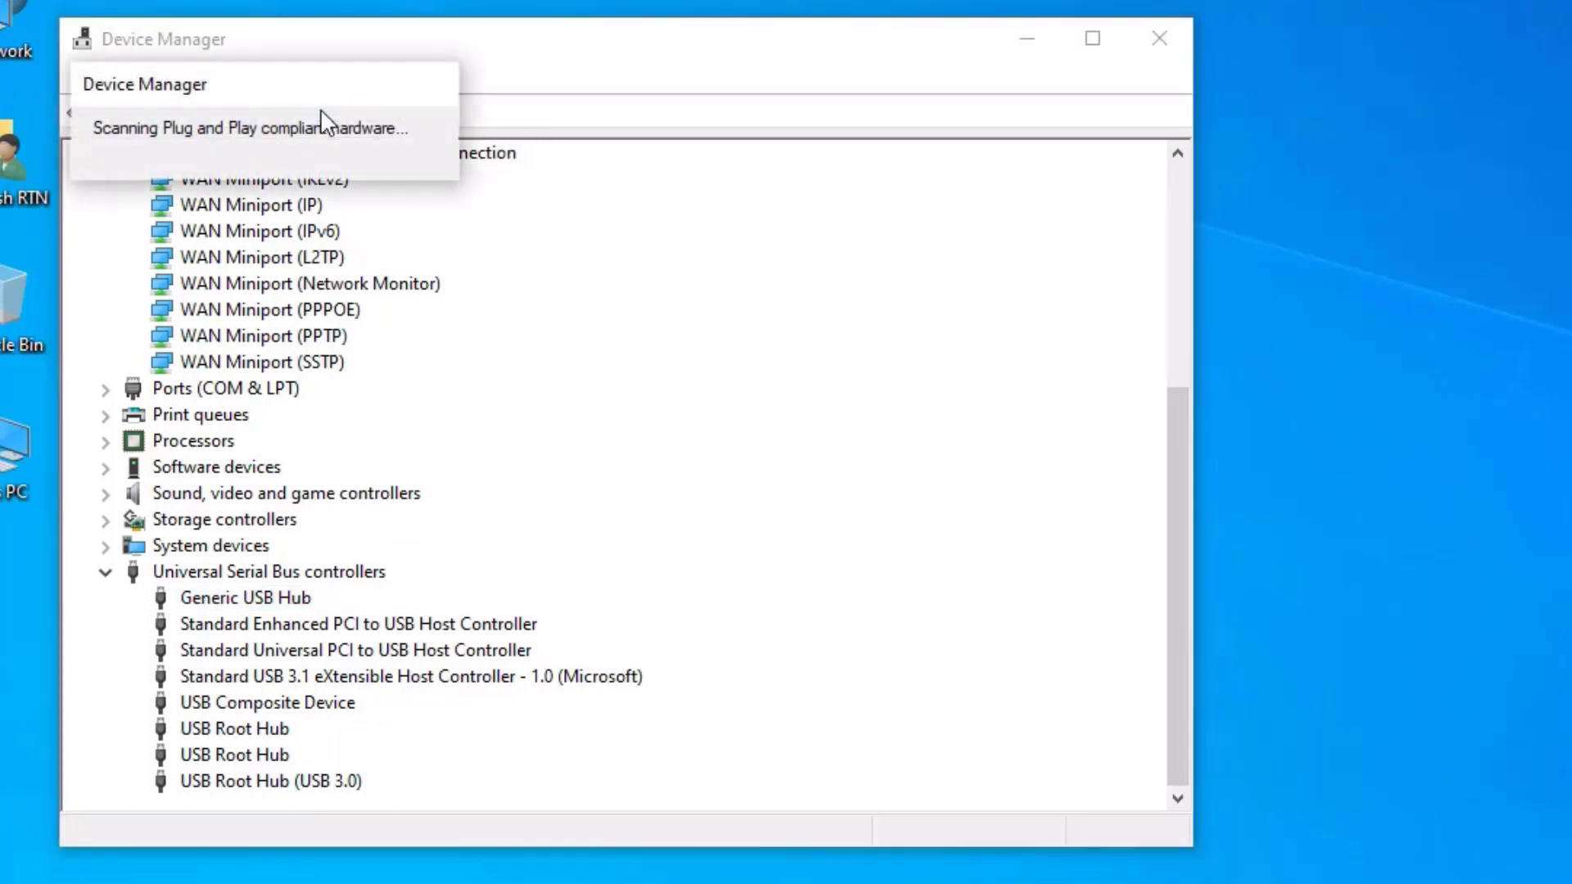
Update the first Generic USB Hub by manually installing the Generic USB Hub driver from the computer's list of available drivers.
click(235, 606)
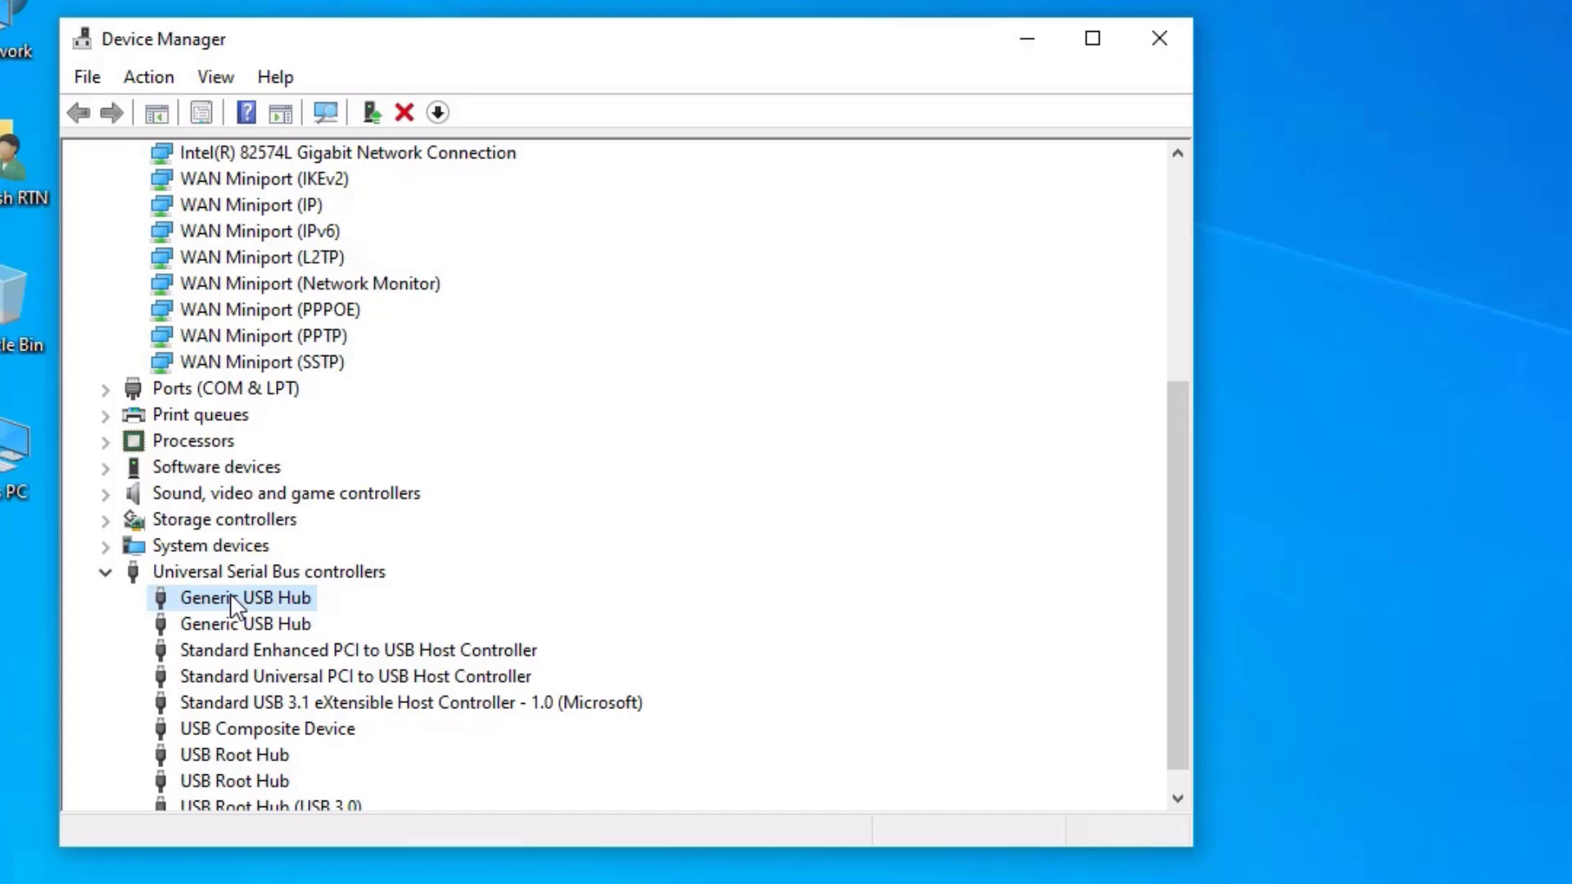
right_click(230, 598)
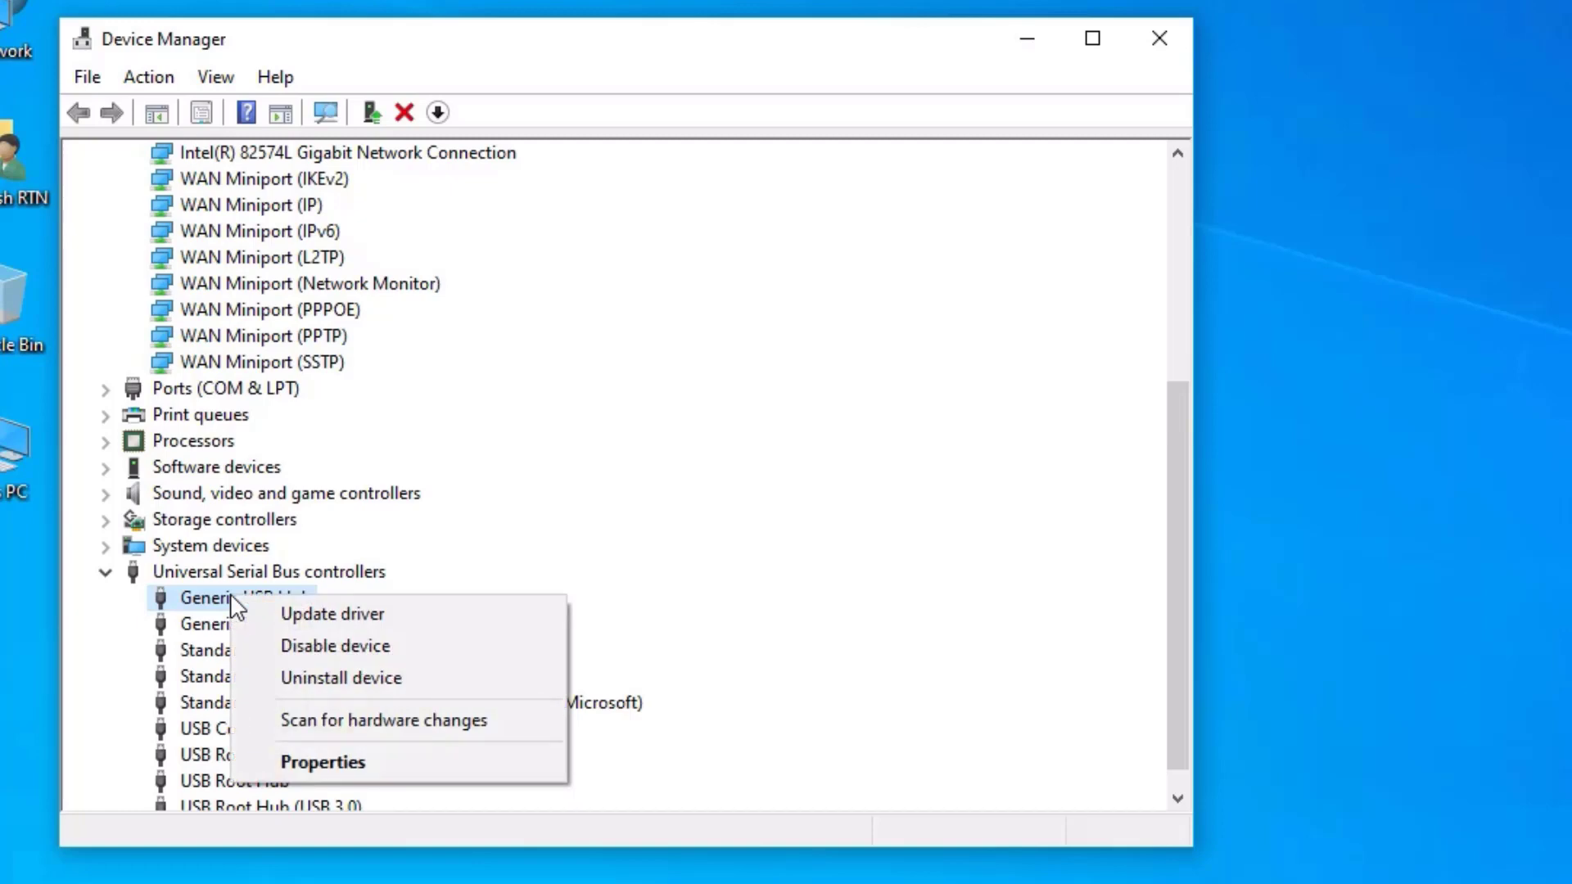
click(345, 606)
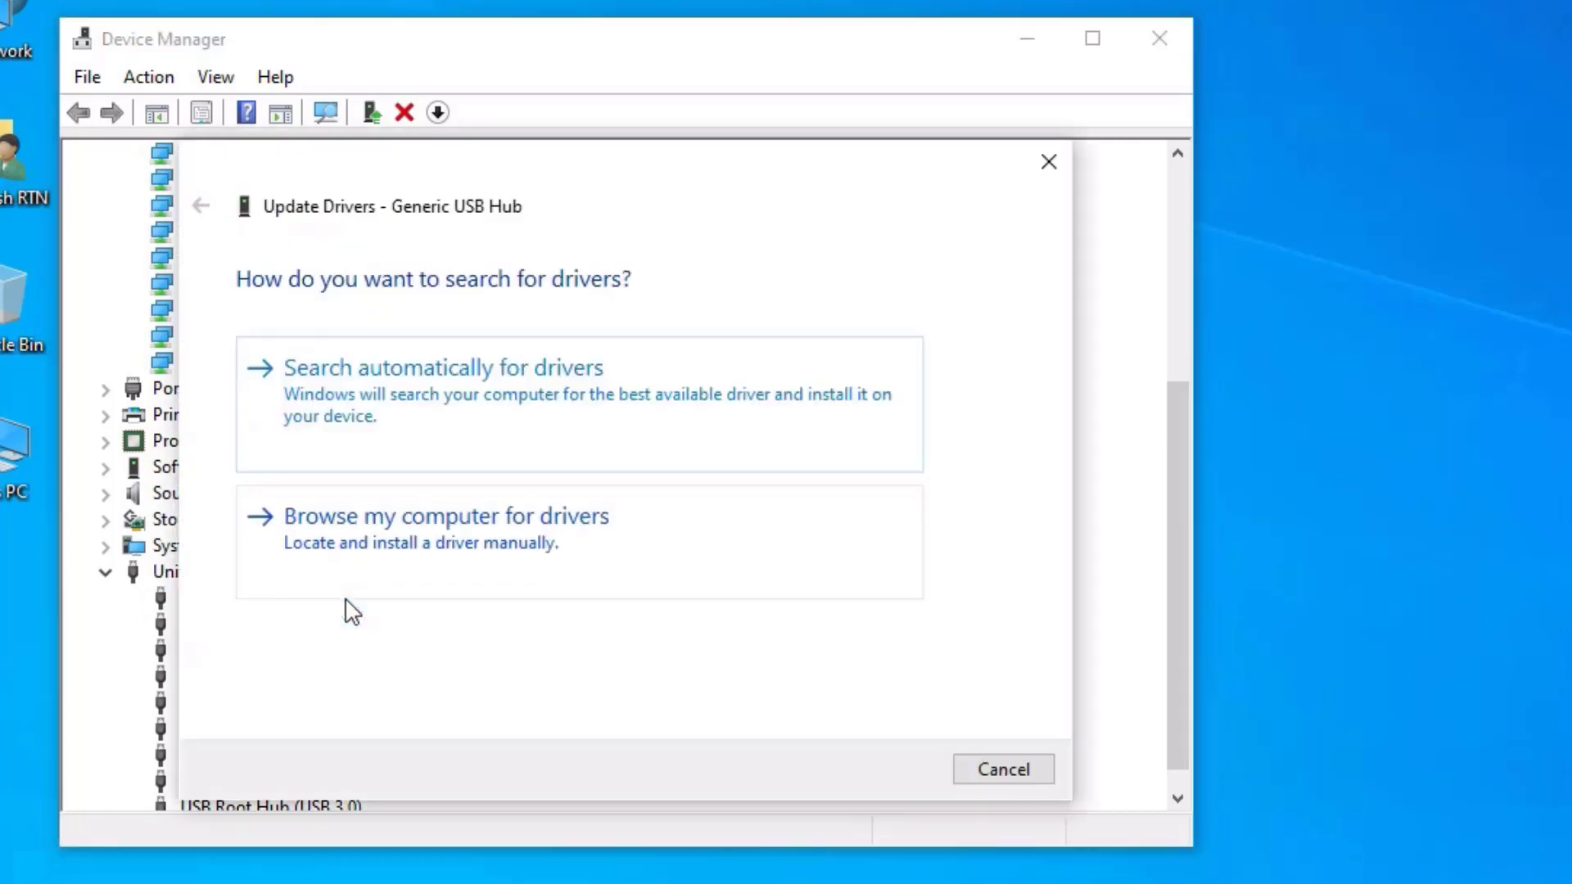
click(335, 547)
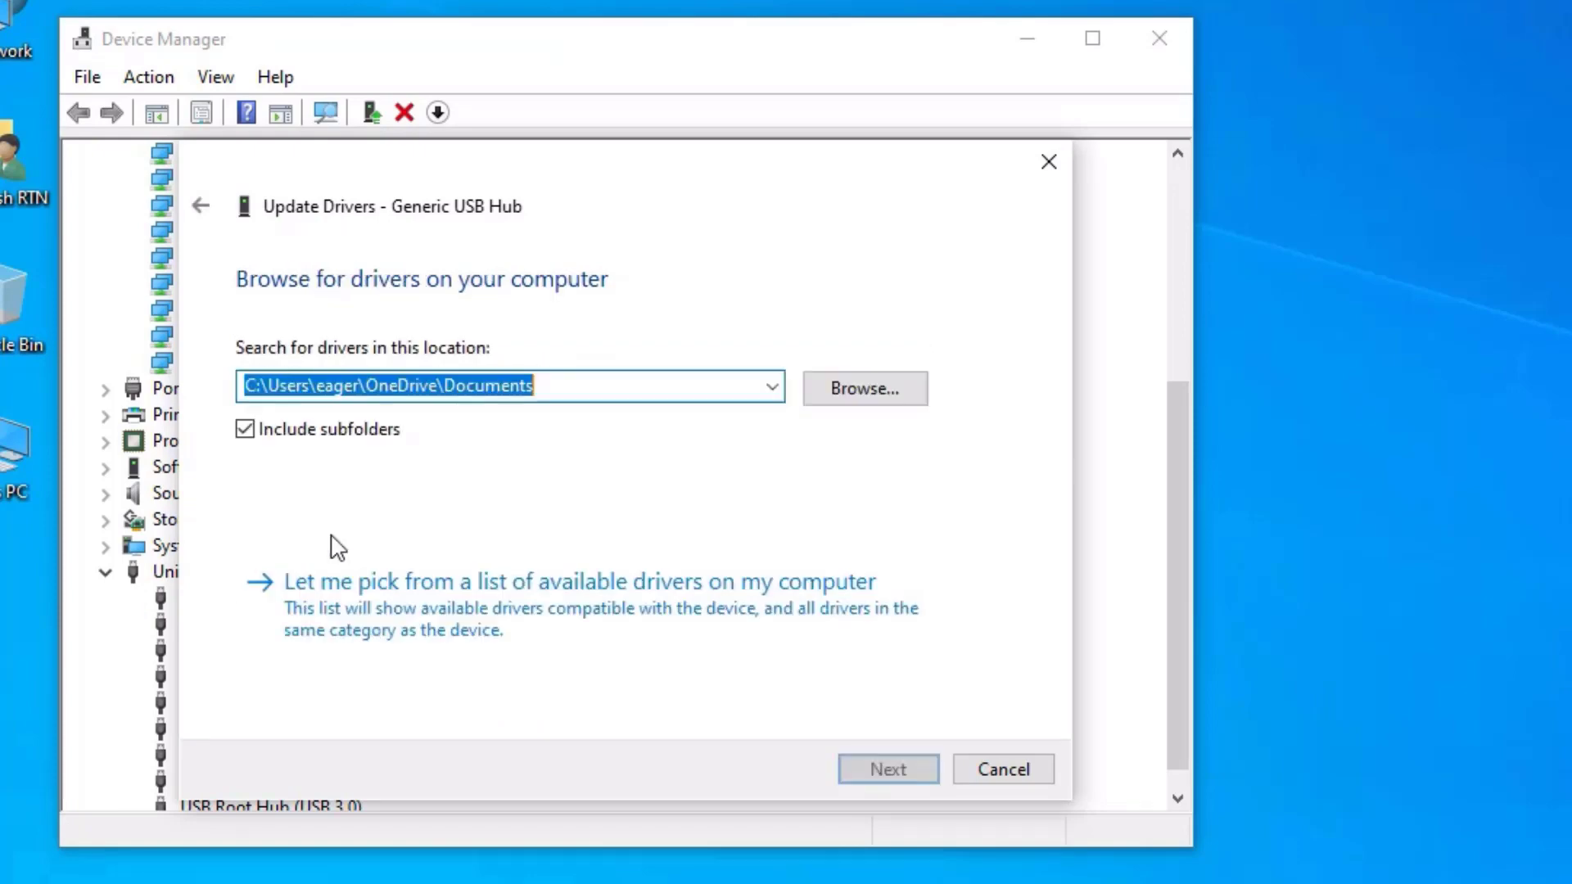
click(353, 637)
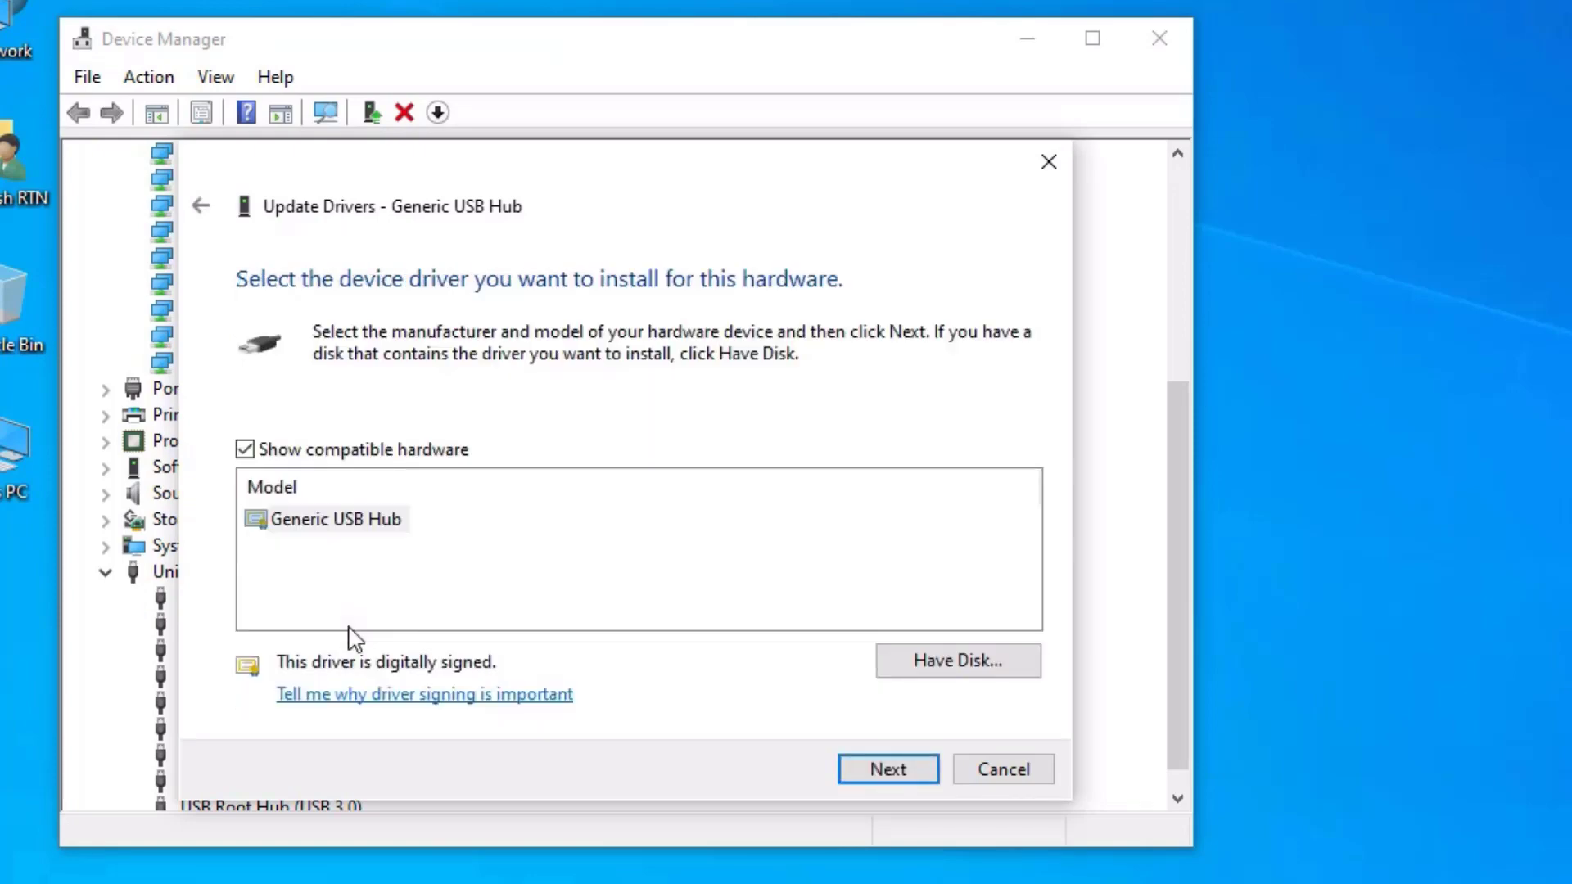
click(328, 536)
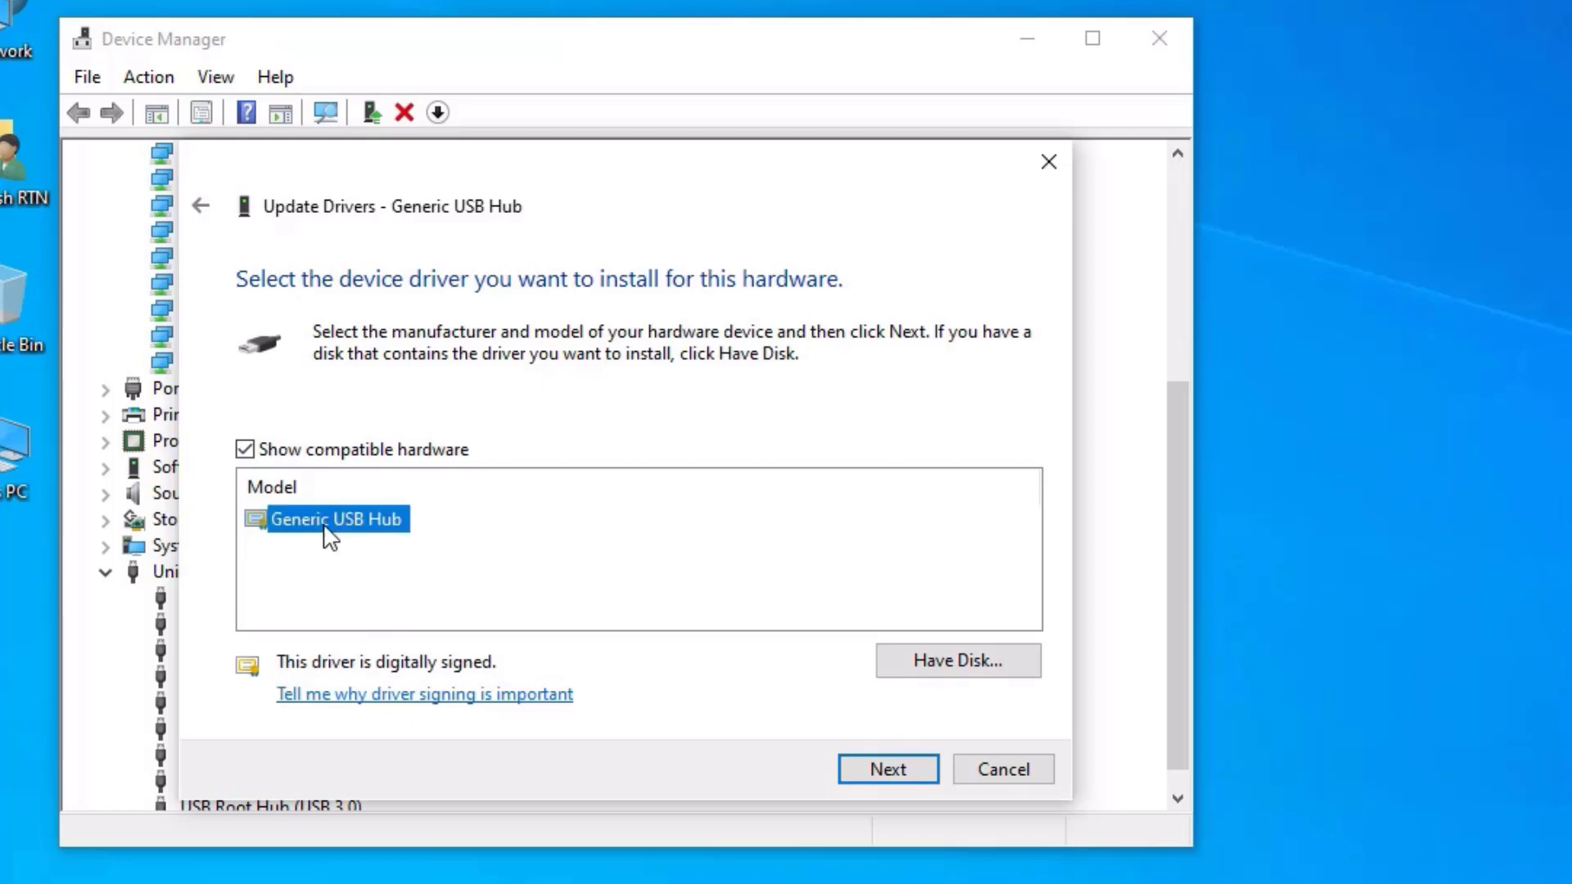
click(875, 774)
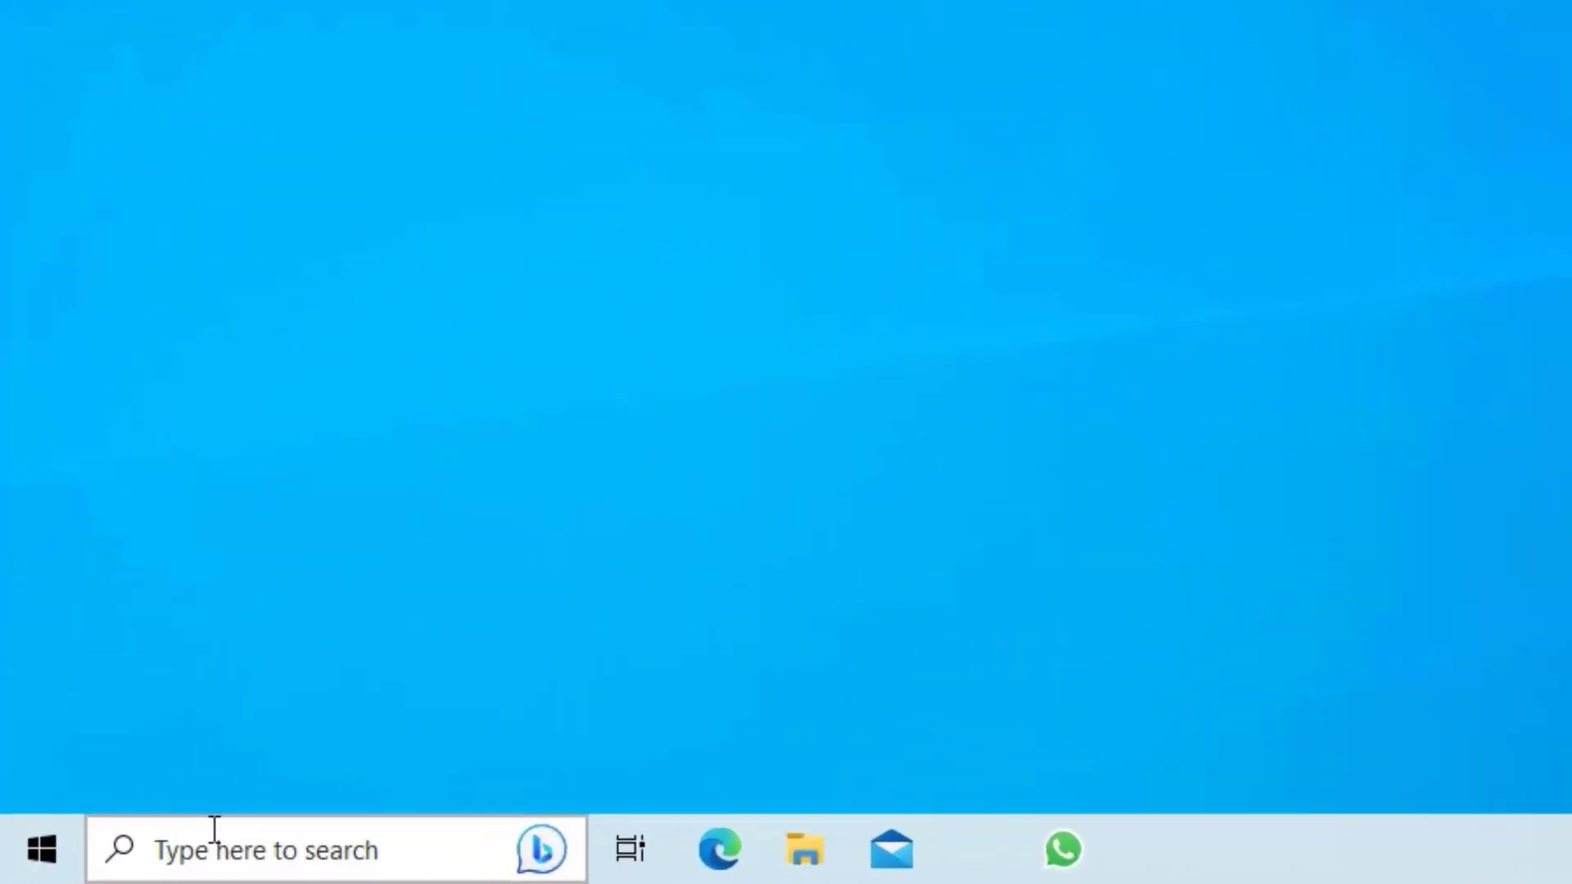
Switch to Windows PowerShell, running it as administrator and allowing it to make changes to the device.
click(104, 858)
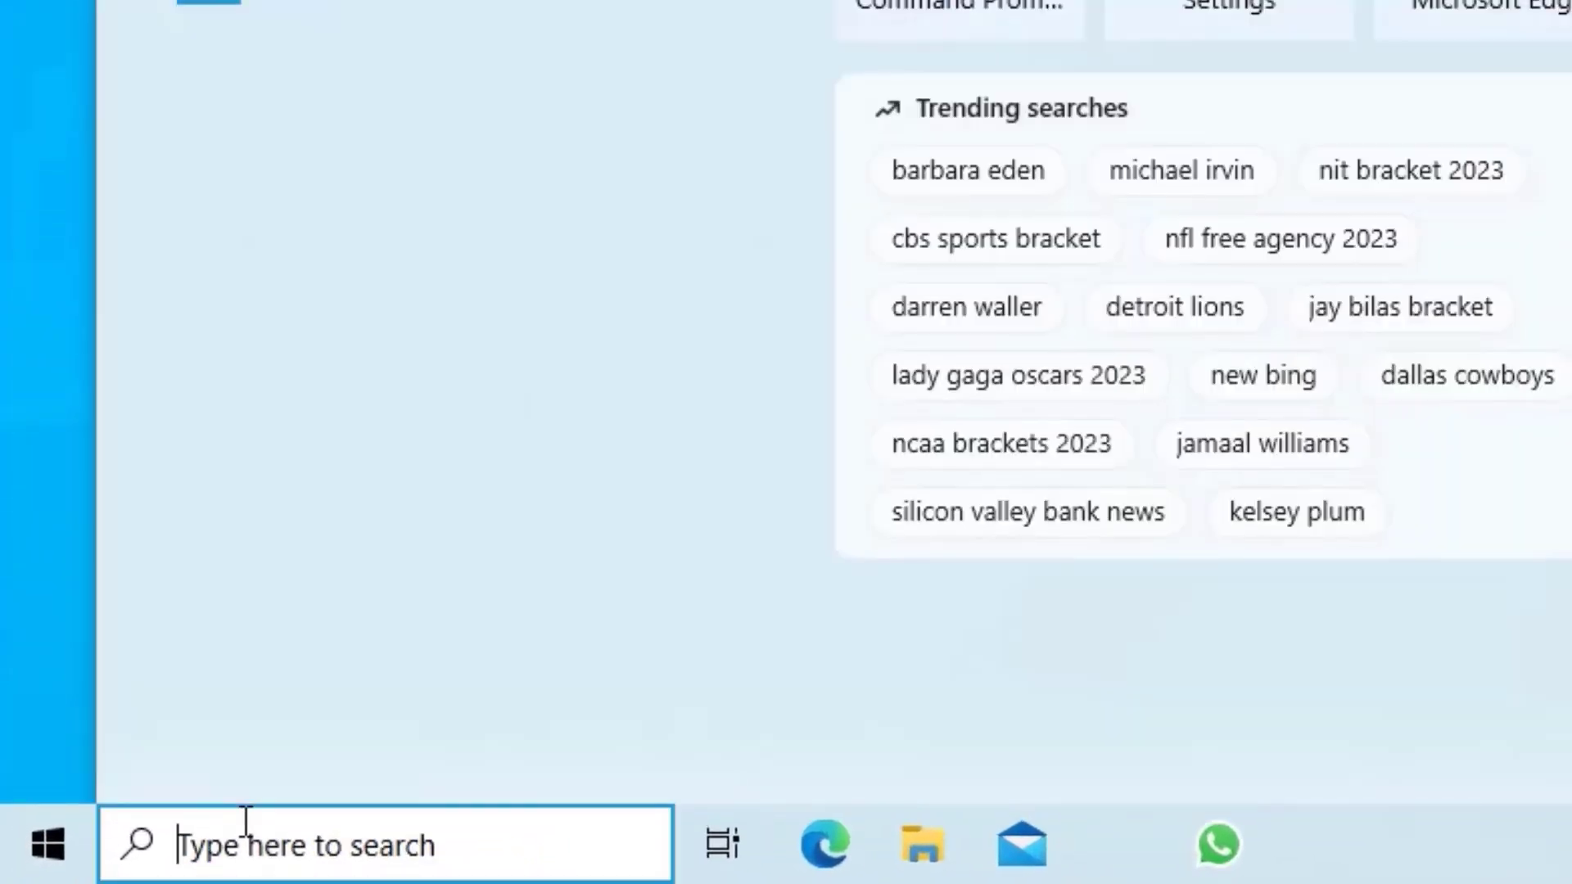
text(power)
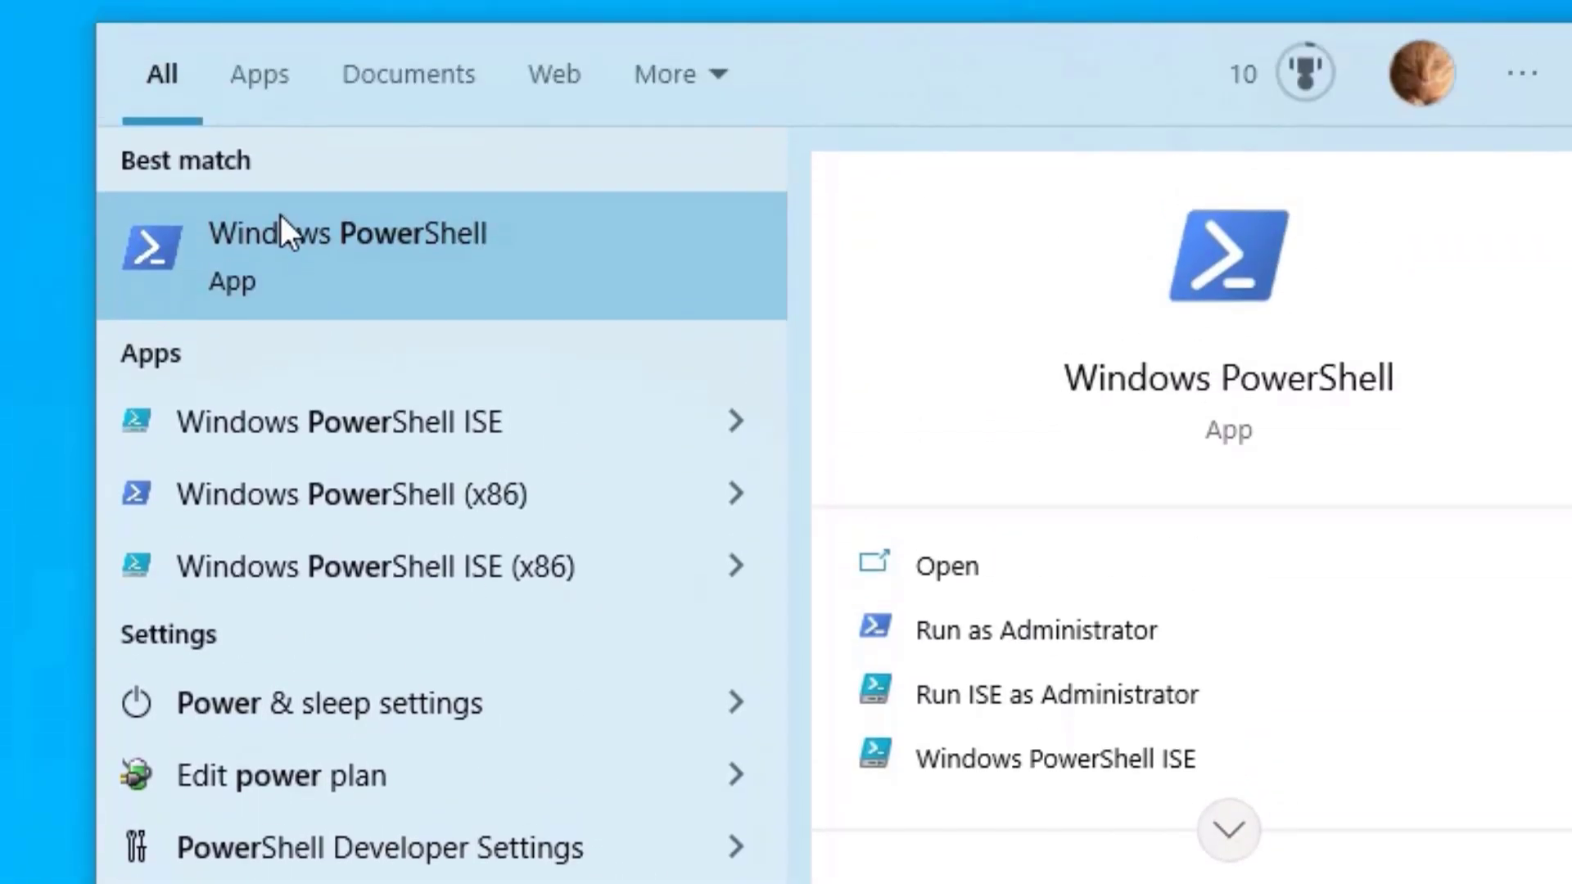
right_click(281, 214)
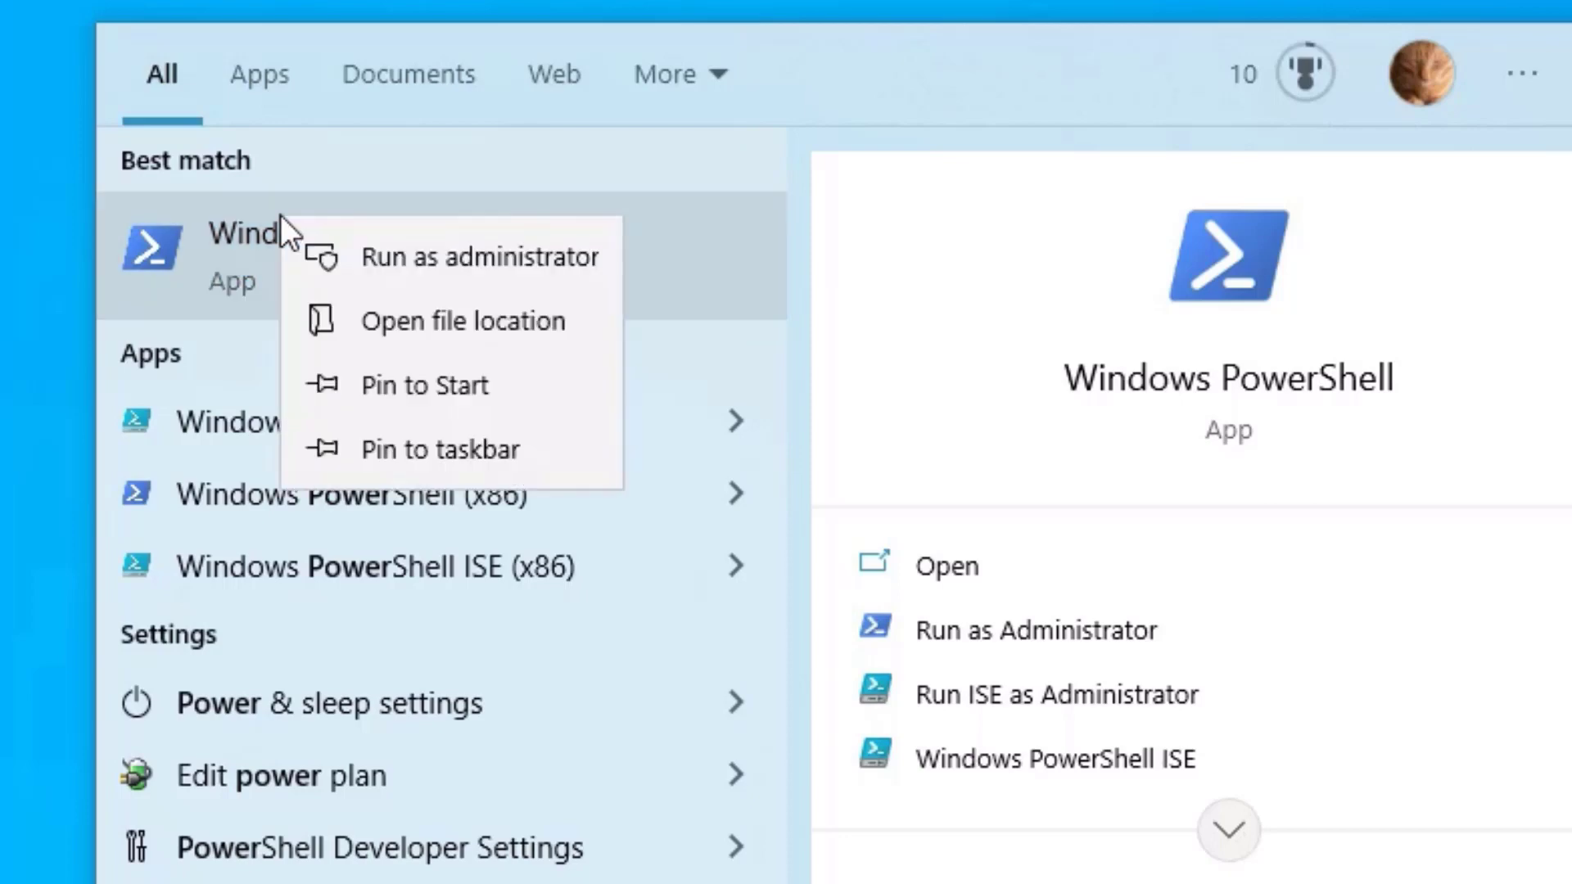
click(403, 279)
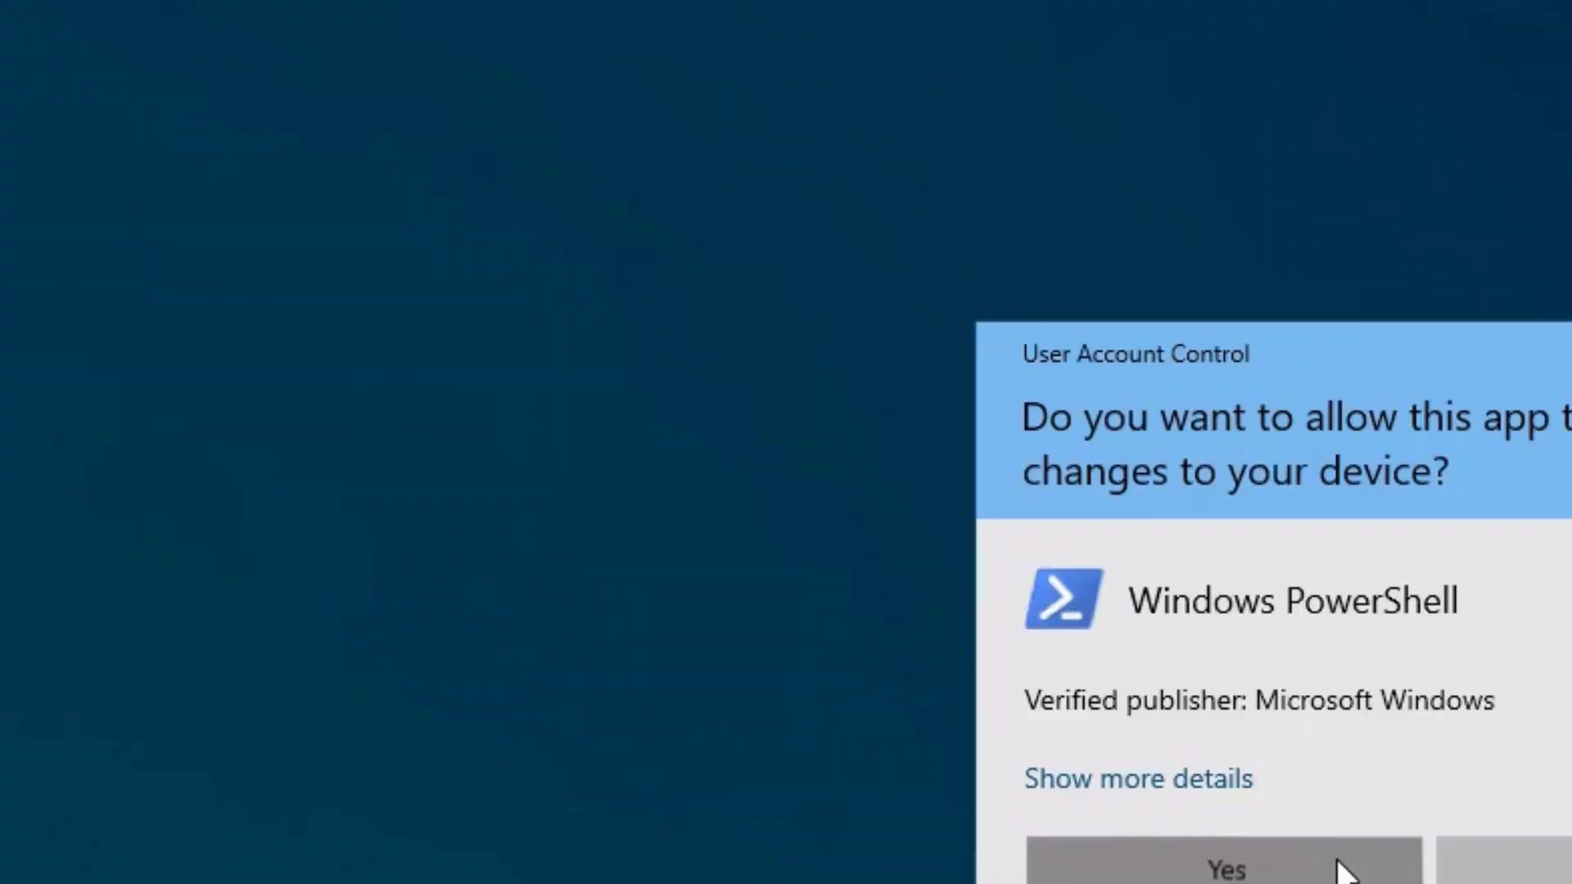
click(1074, 651)
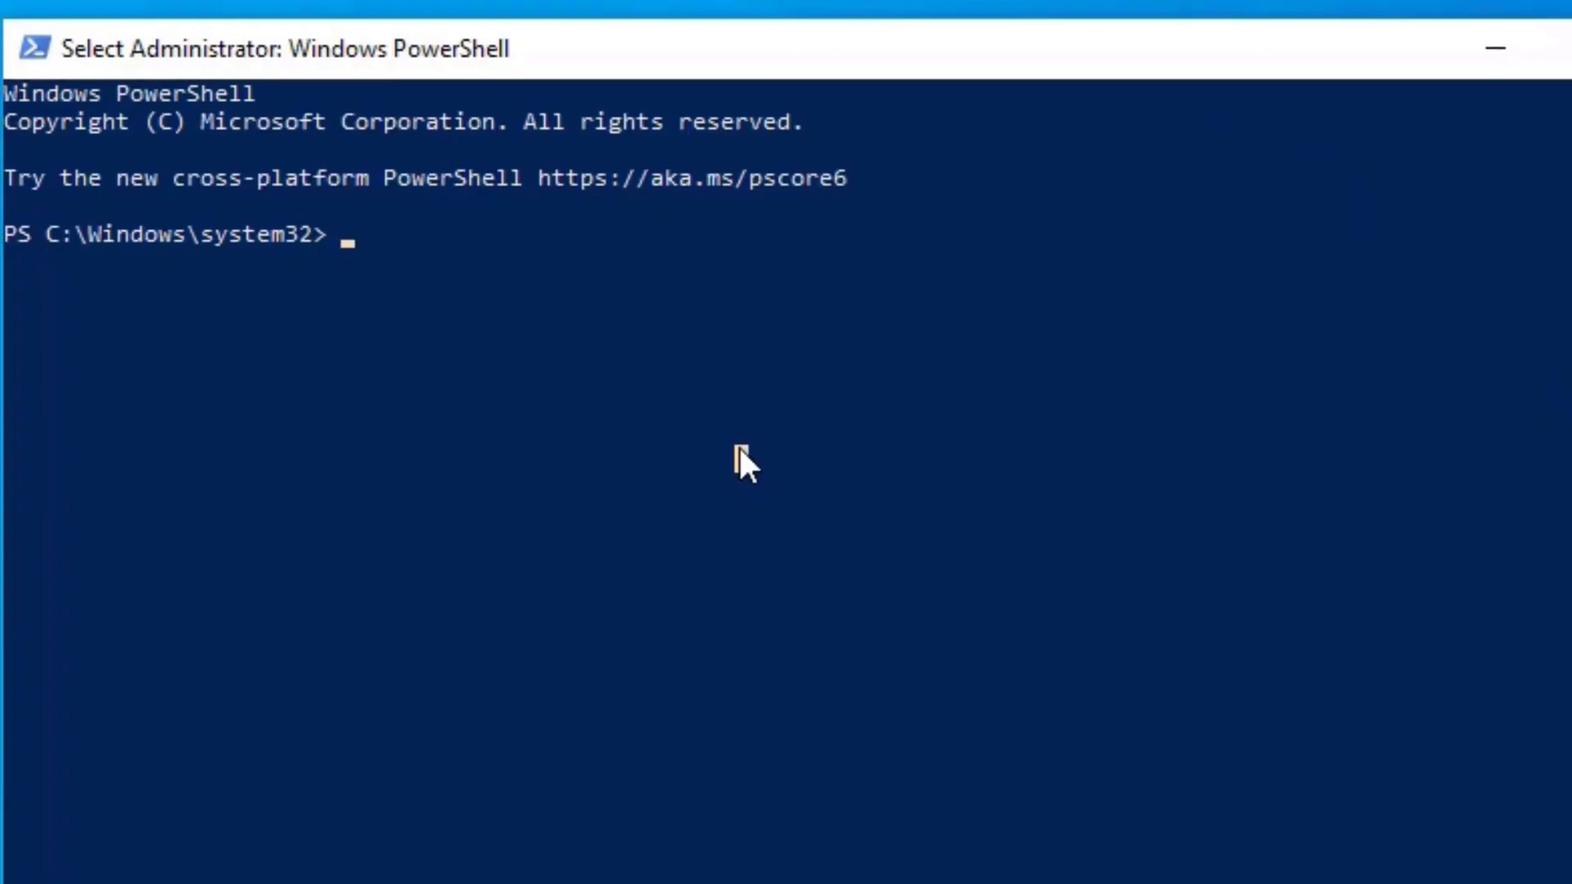
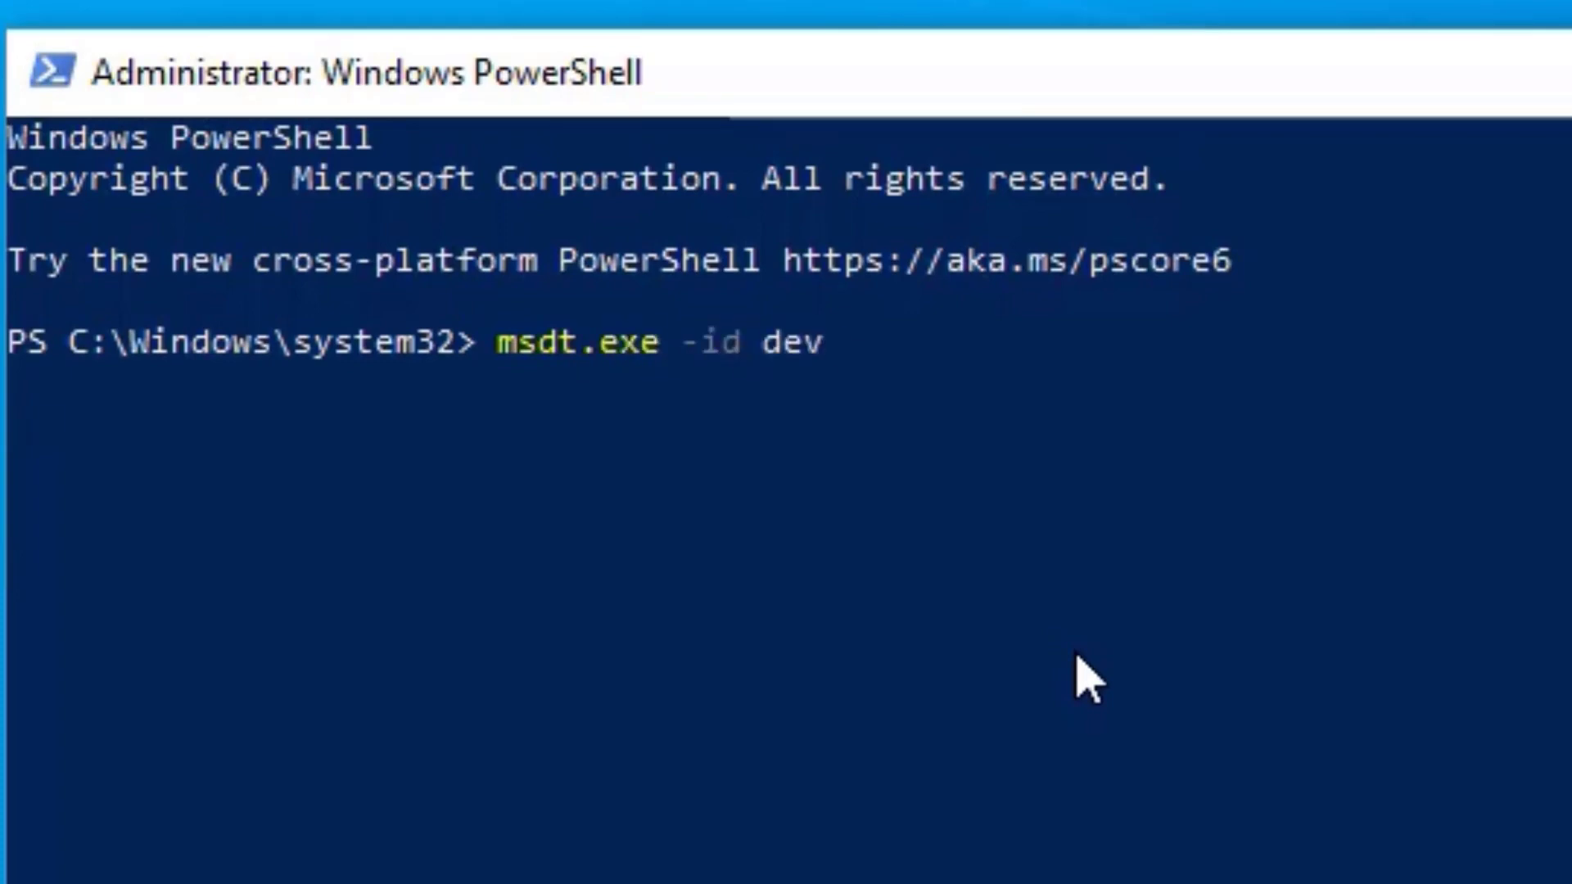
Run msdt.exe -id devicediagnostics, dismiss the troubleshooting wizard and close PowerShell.
text(diagnostics)
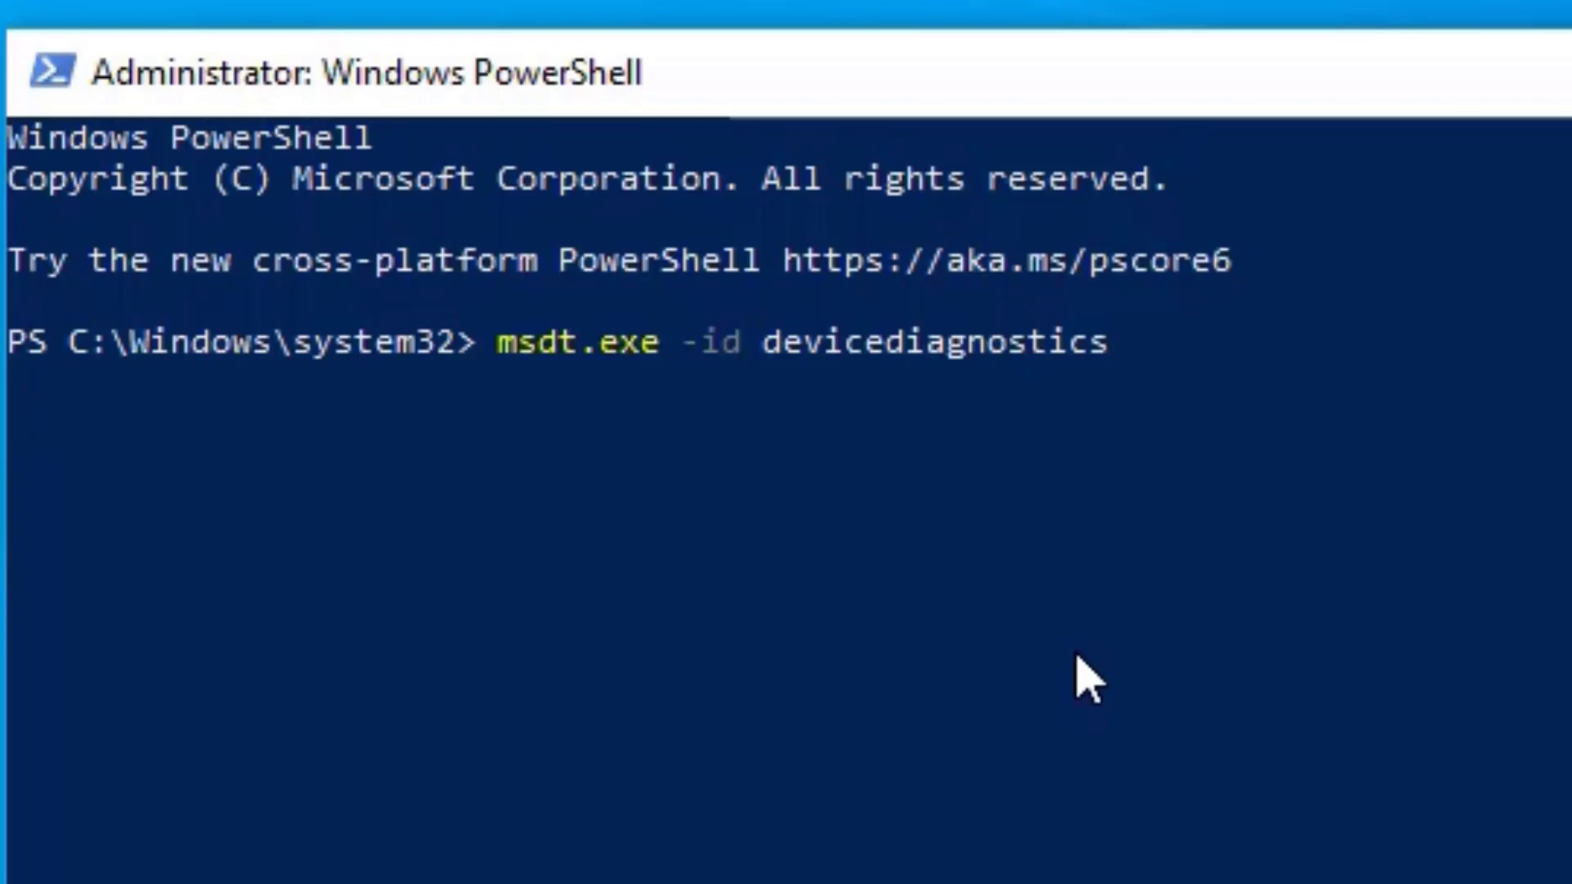
key(Return)
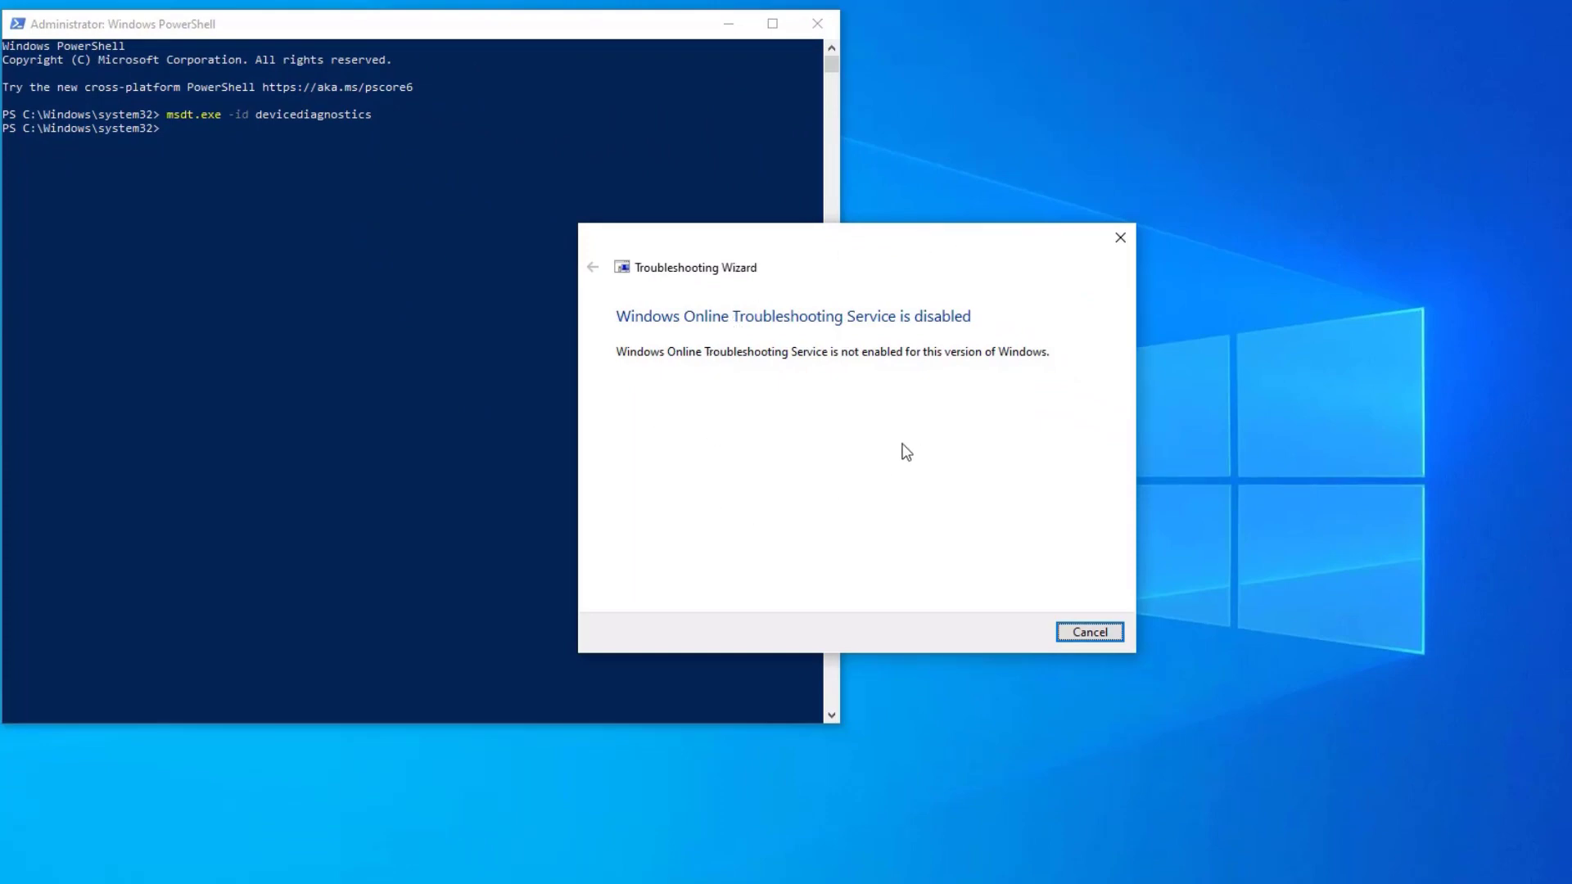
click(1129, 237)
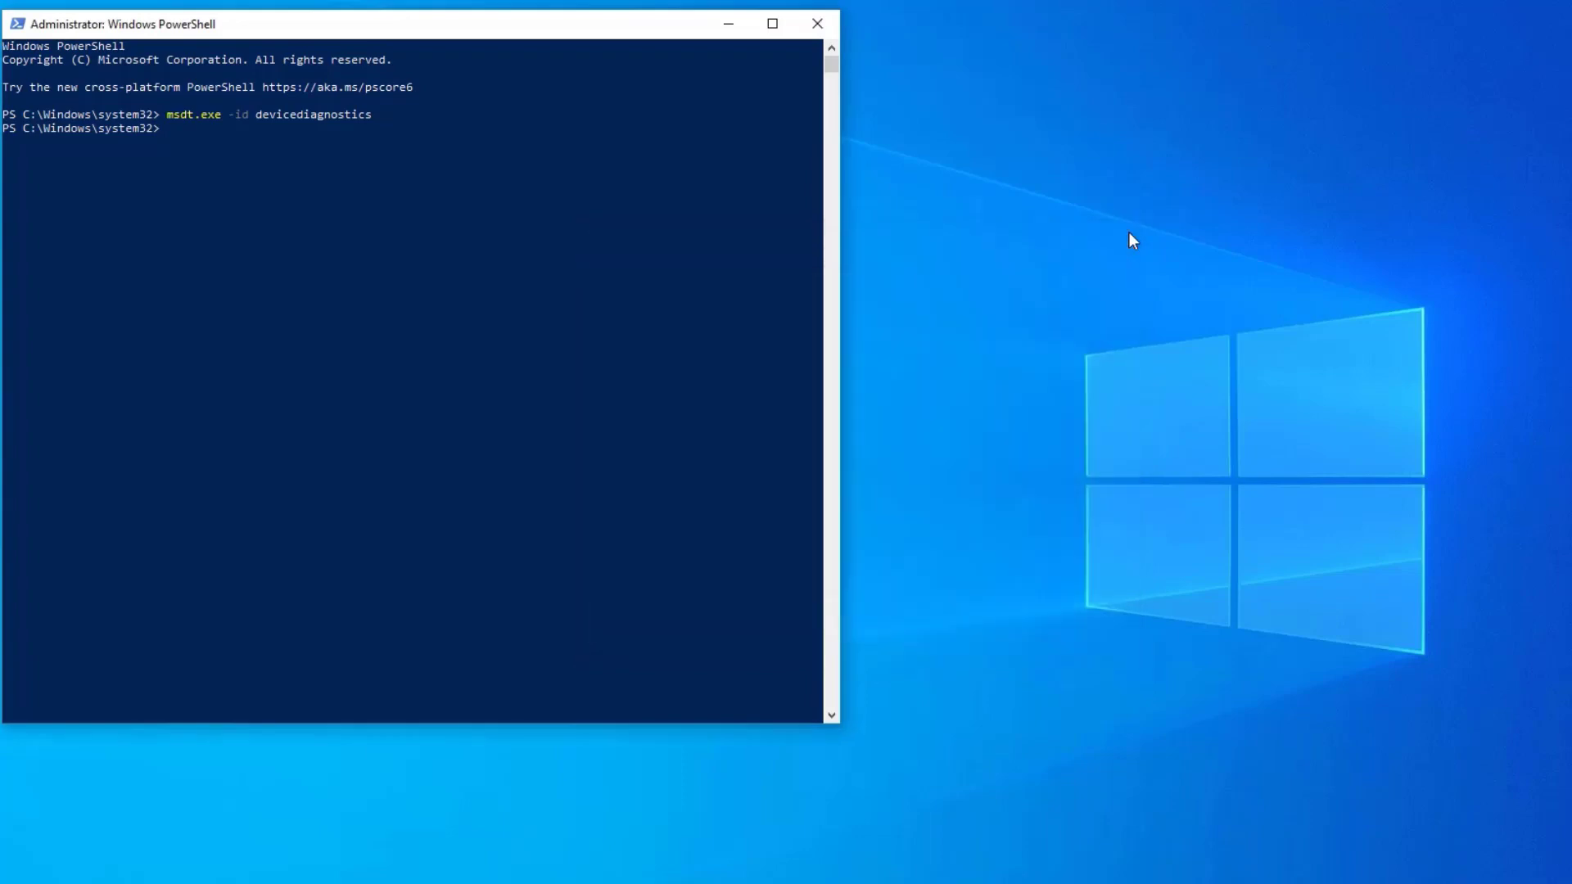
click(818, 22)
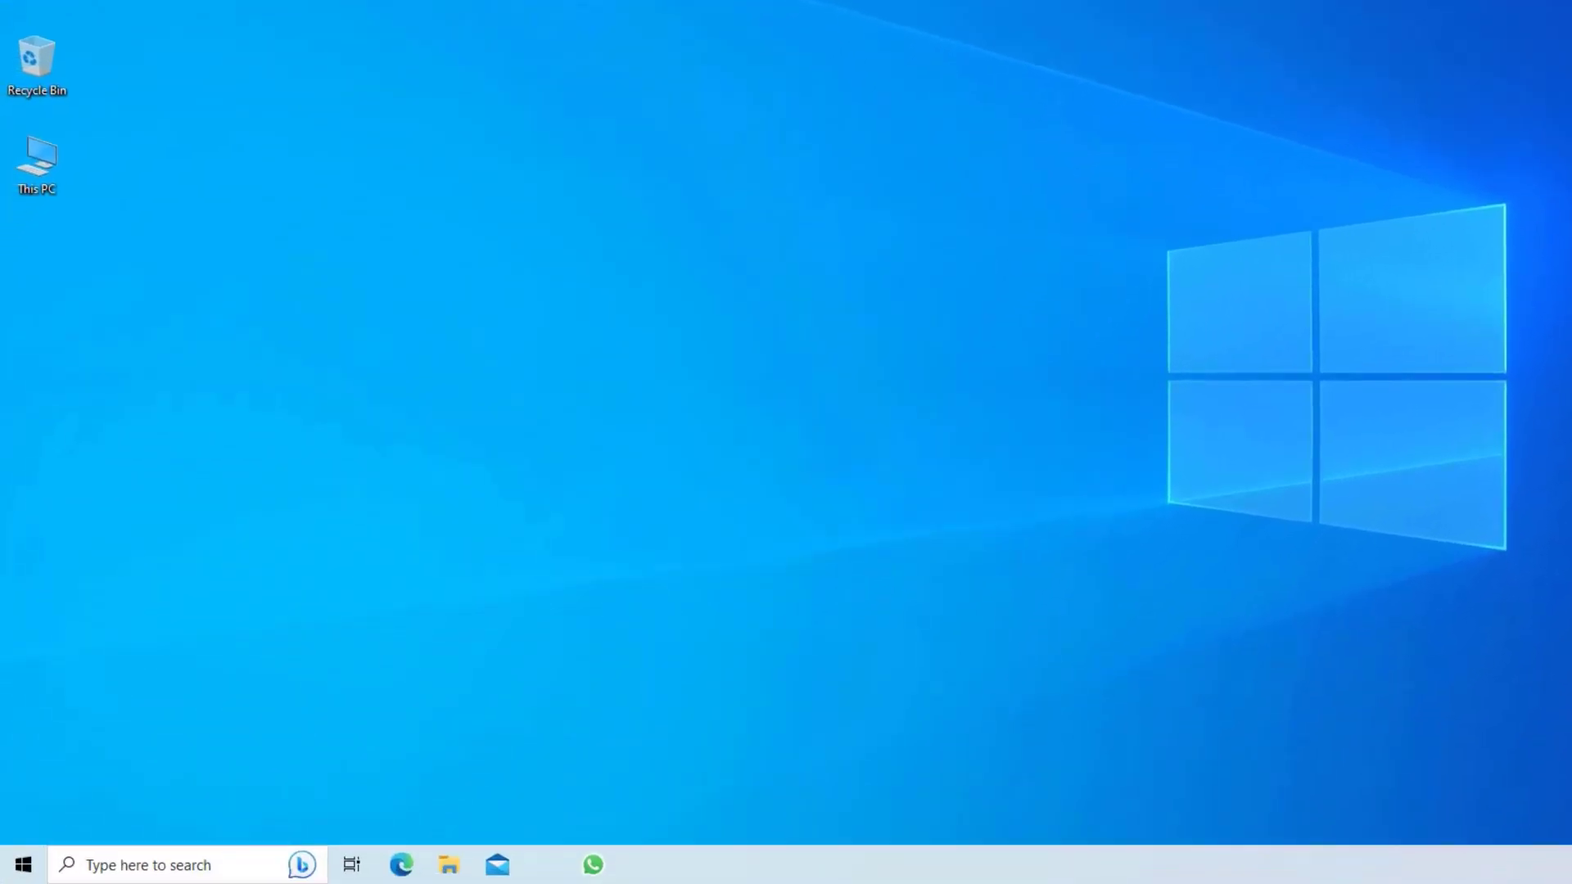
Switch to Windows Settings and open the Power & sleep page of the System category.
click(91, 869)
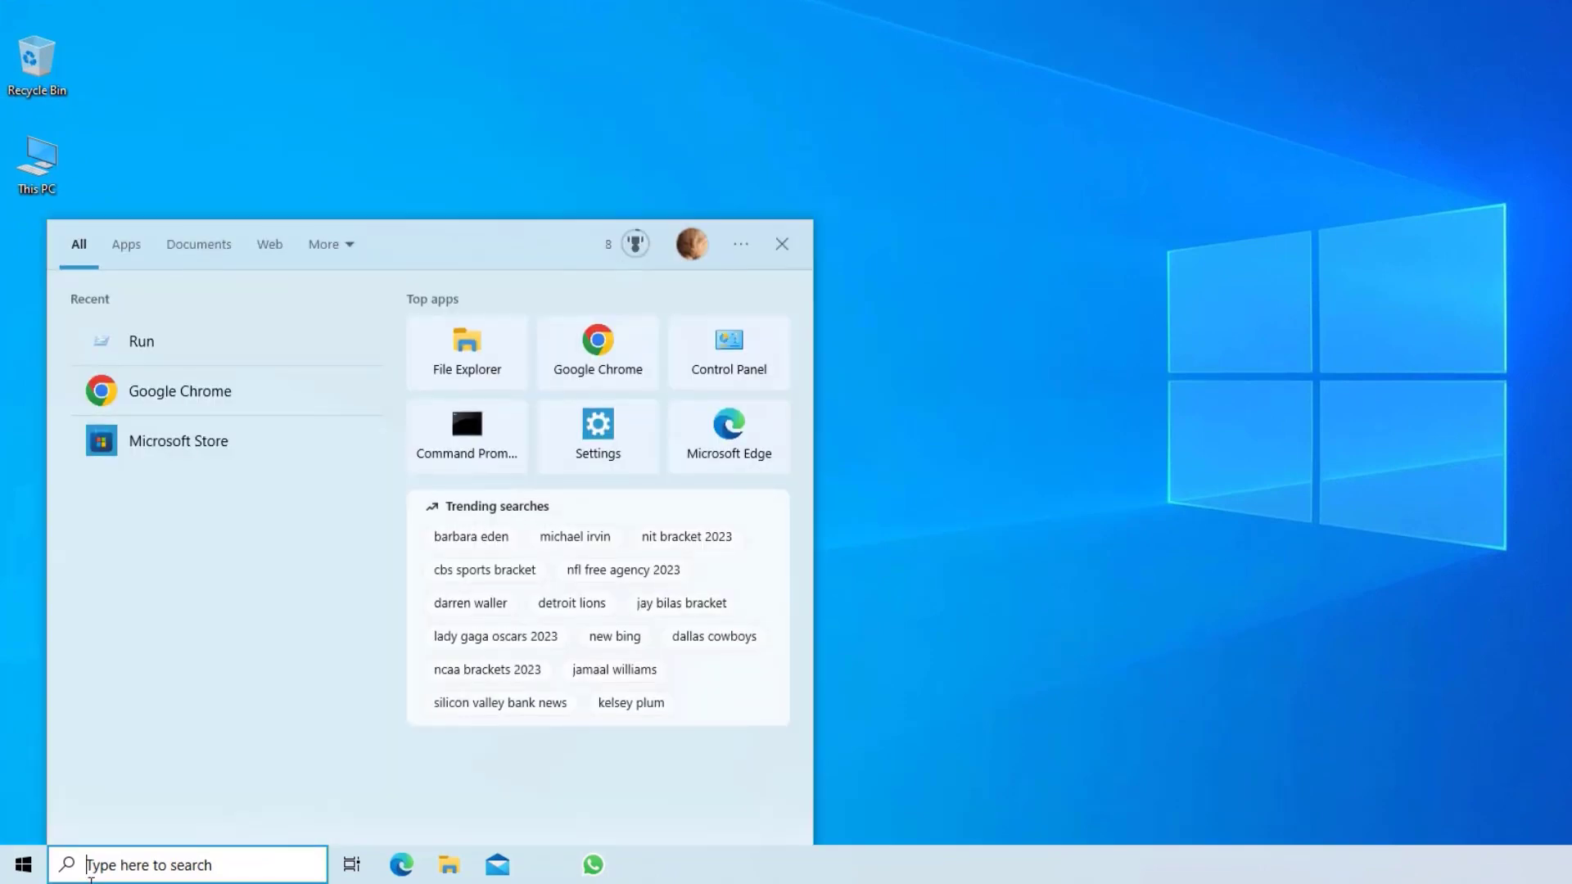
text(sett)
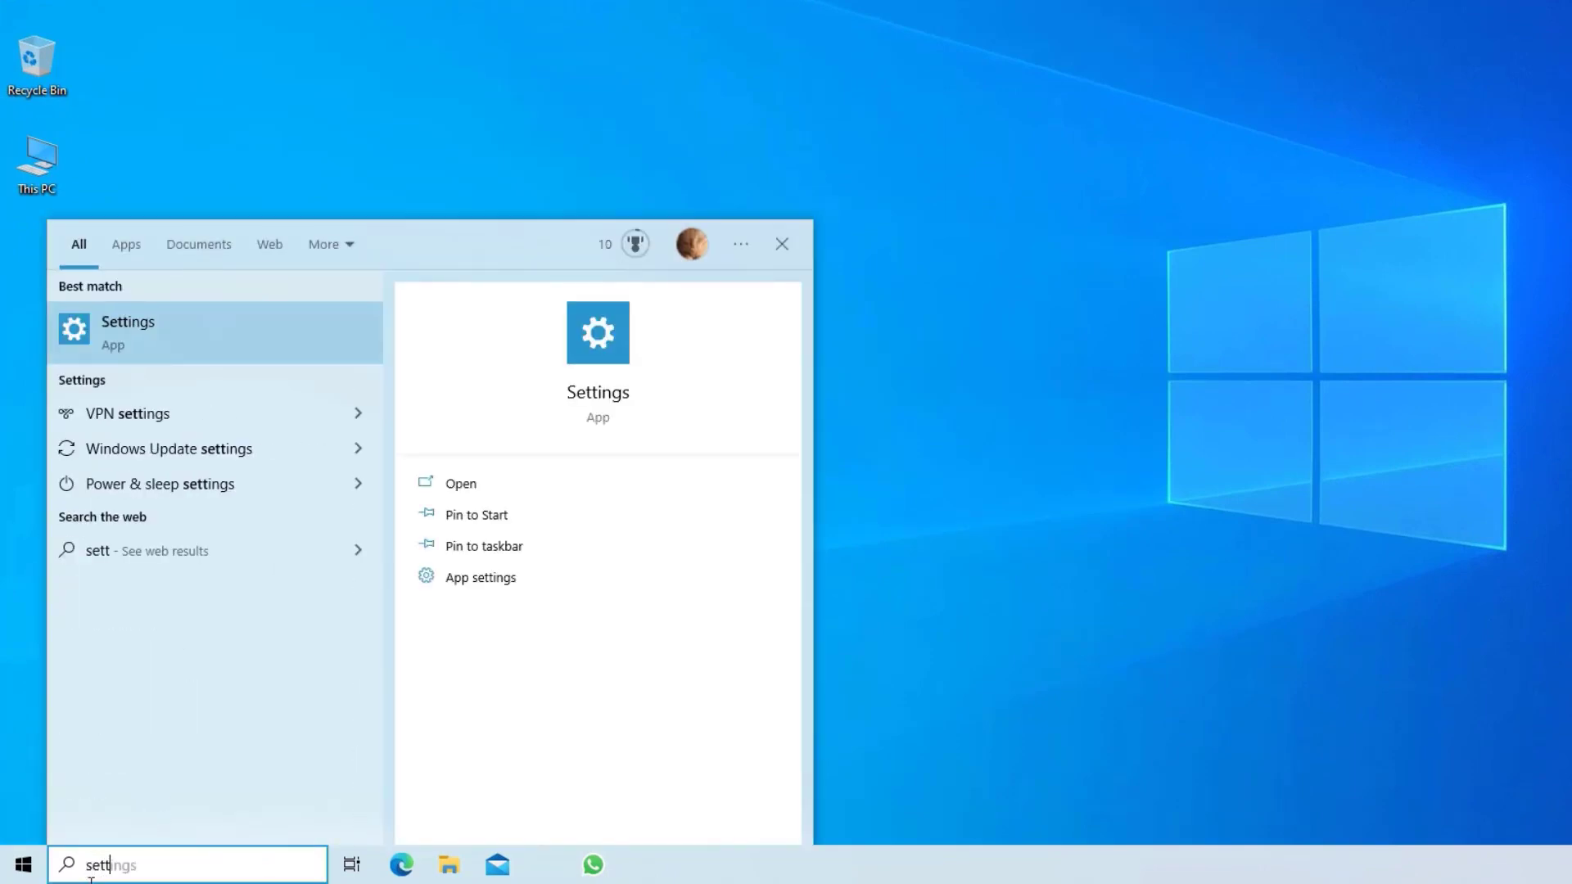
key(Return)
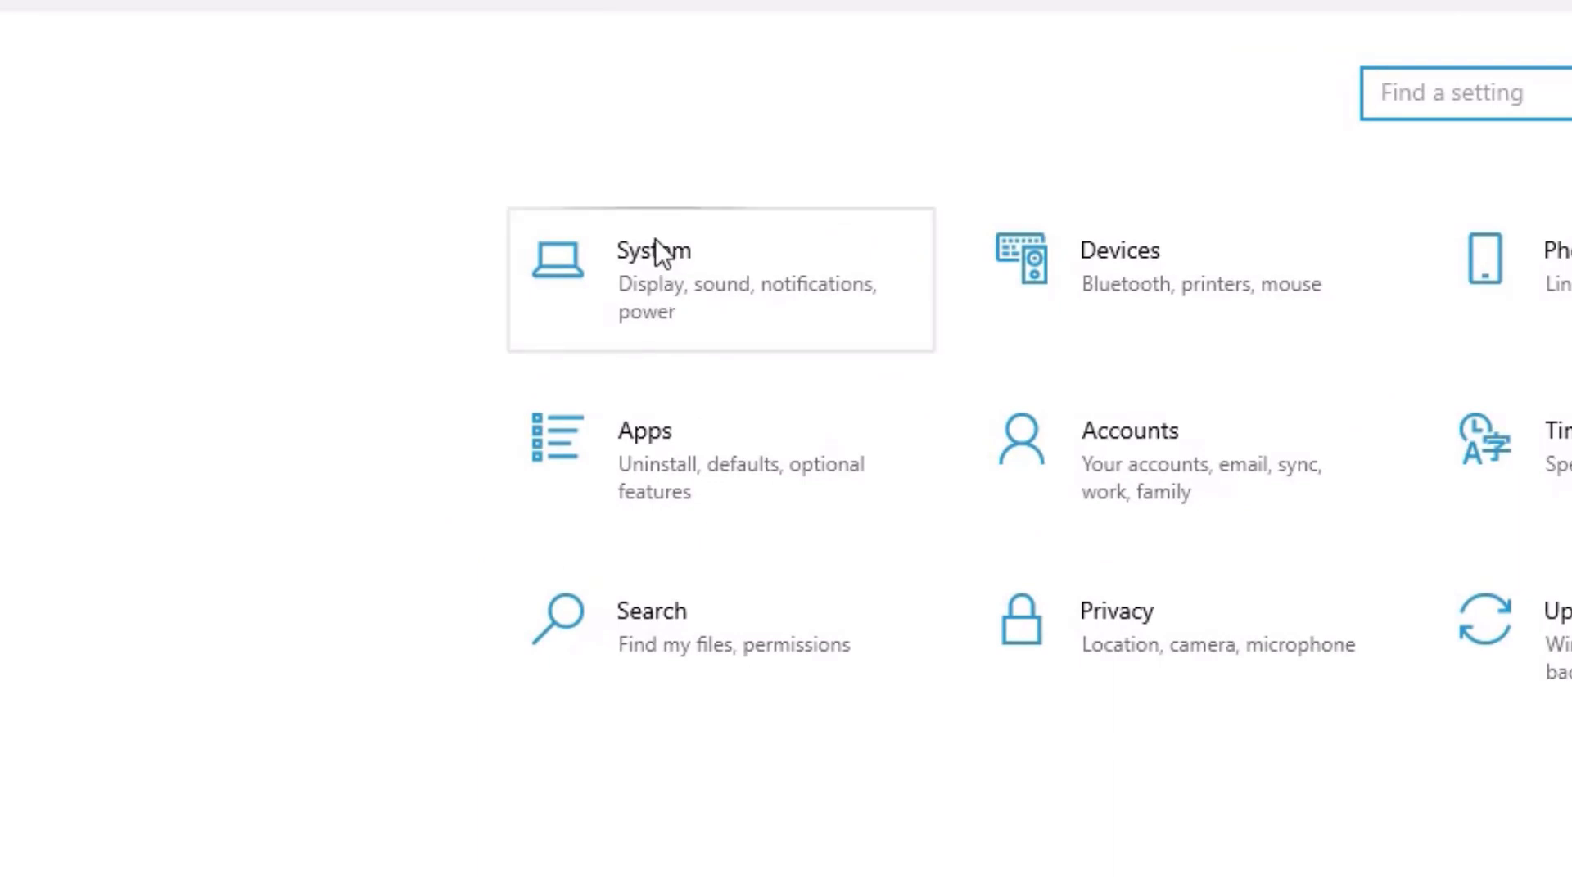
click(655, 240)
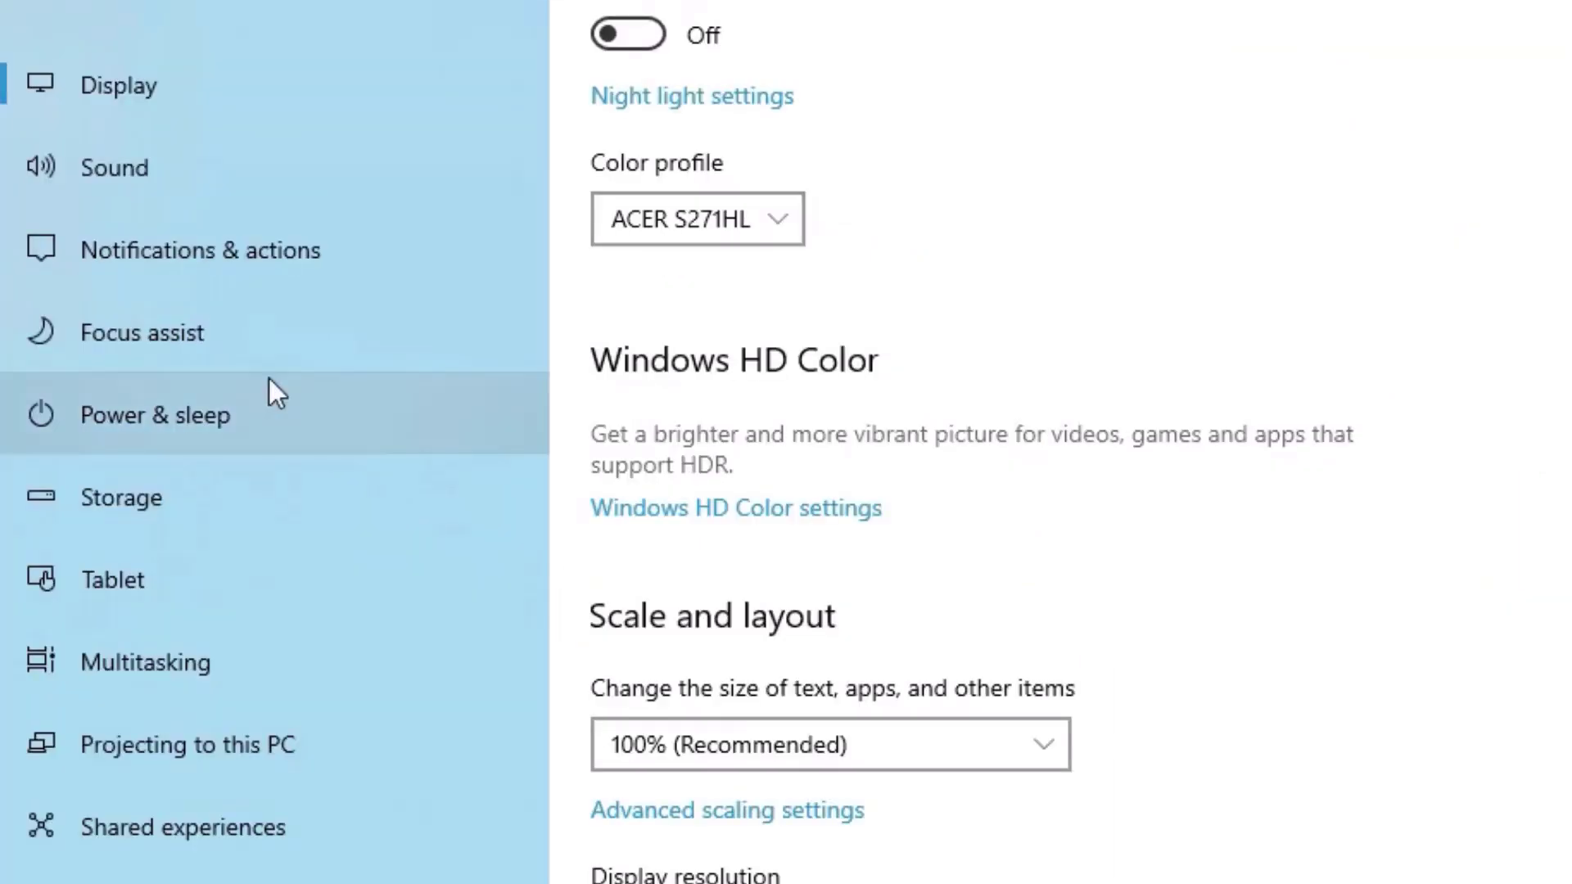
click(250, 447)
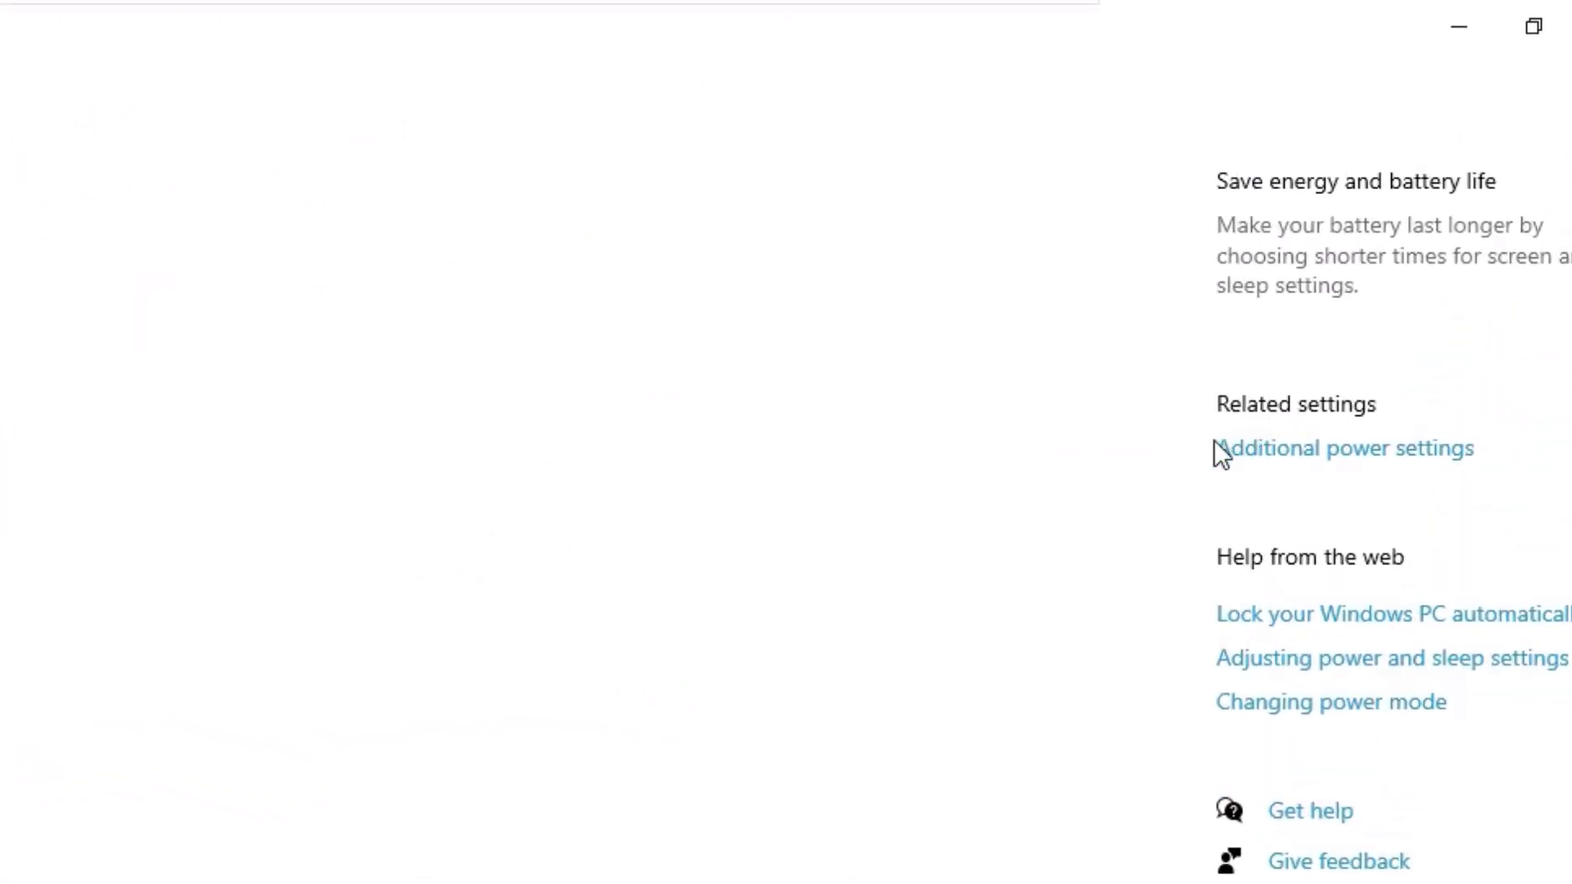
Open the advanced power settings of the Balanced plan from the additional power settings.
click(1270, 461)
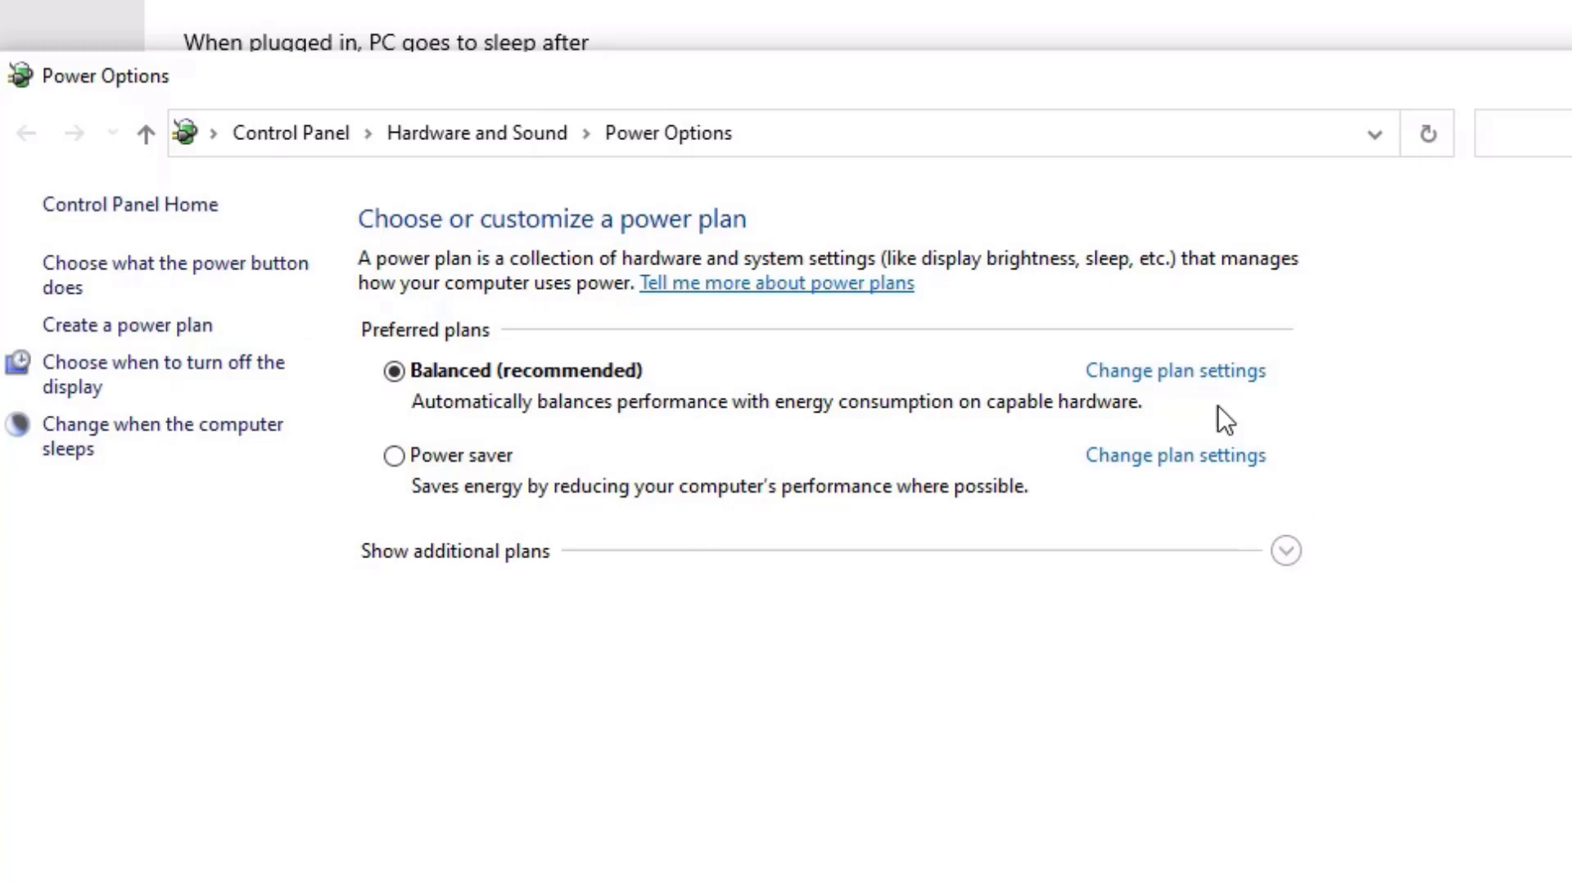
click(1179, 390)
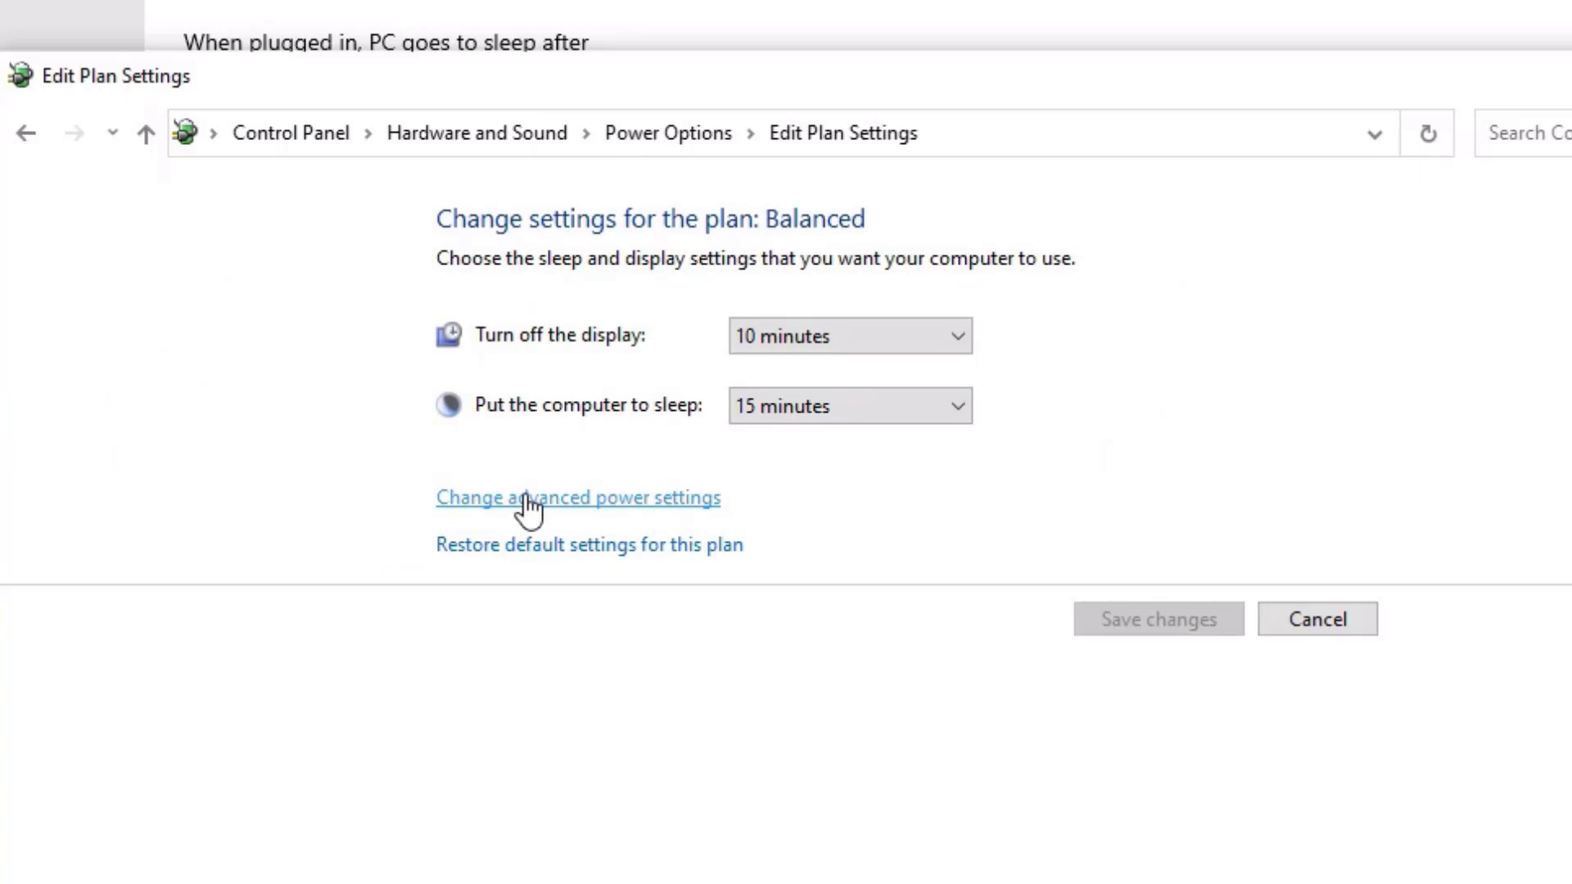
click(526, 498)
Set the Balanced plan's USB selective suspend setting to Disabled, apply the change and close the power options windows.
drag(737, 451, 735, 508)
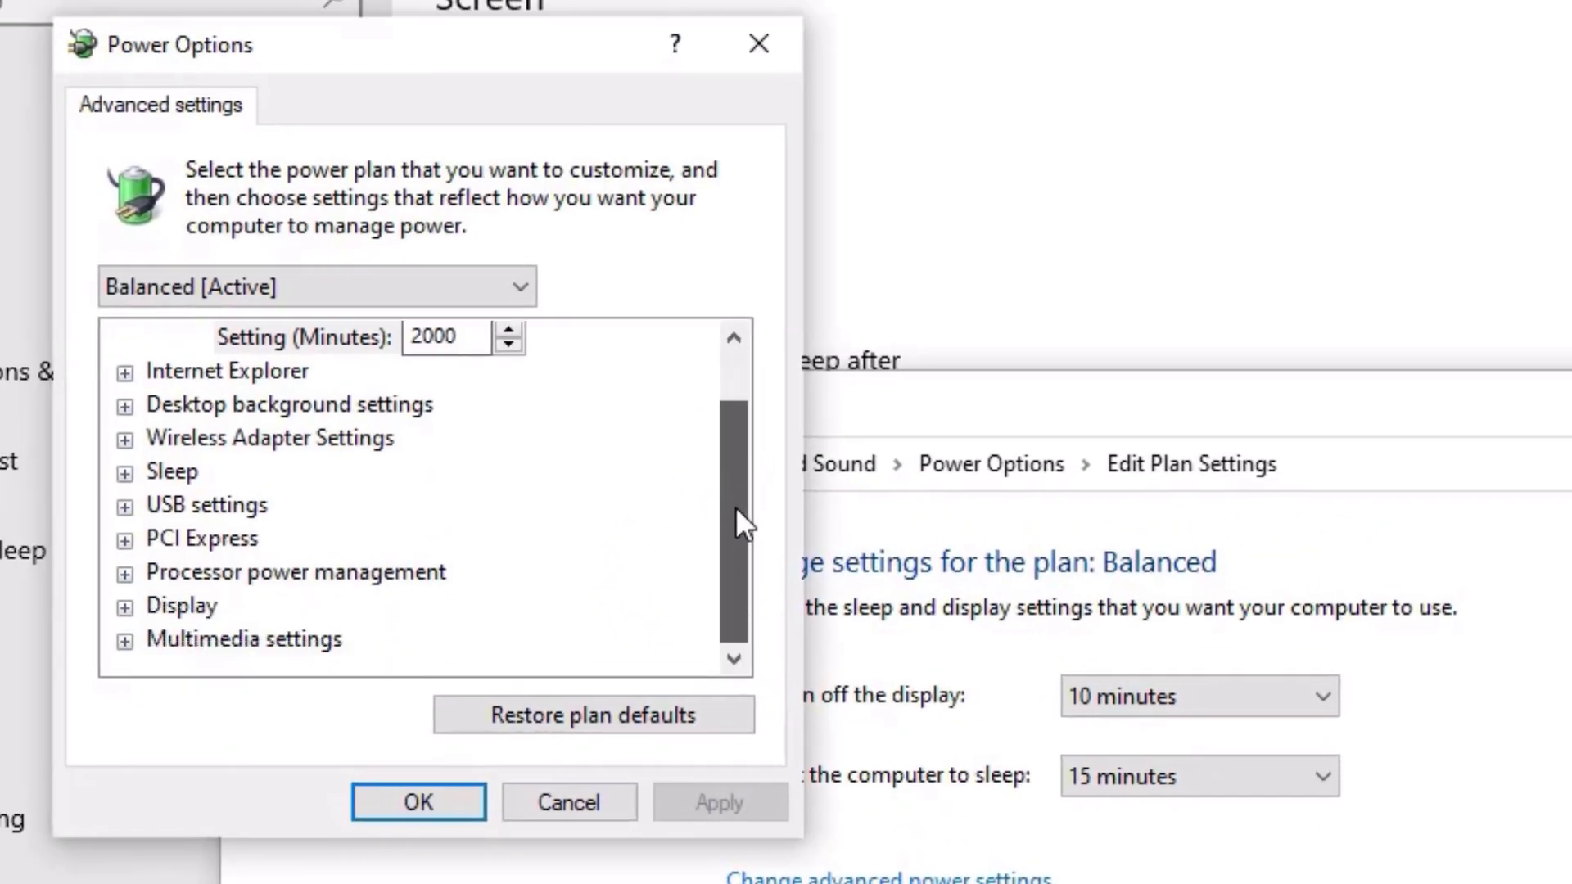
double_click(158, 503)
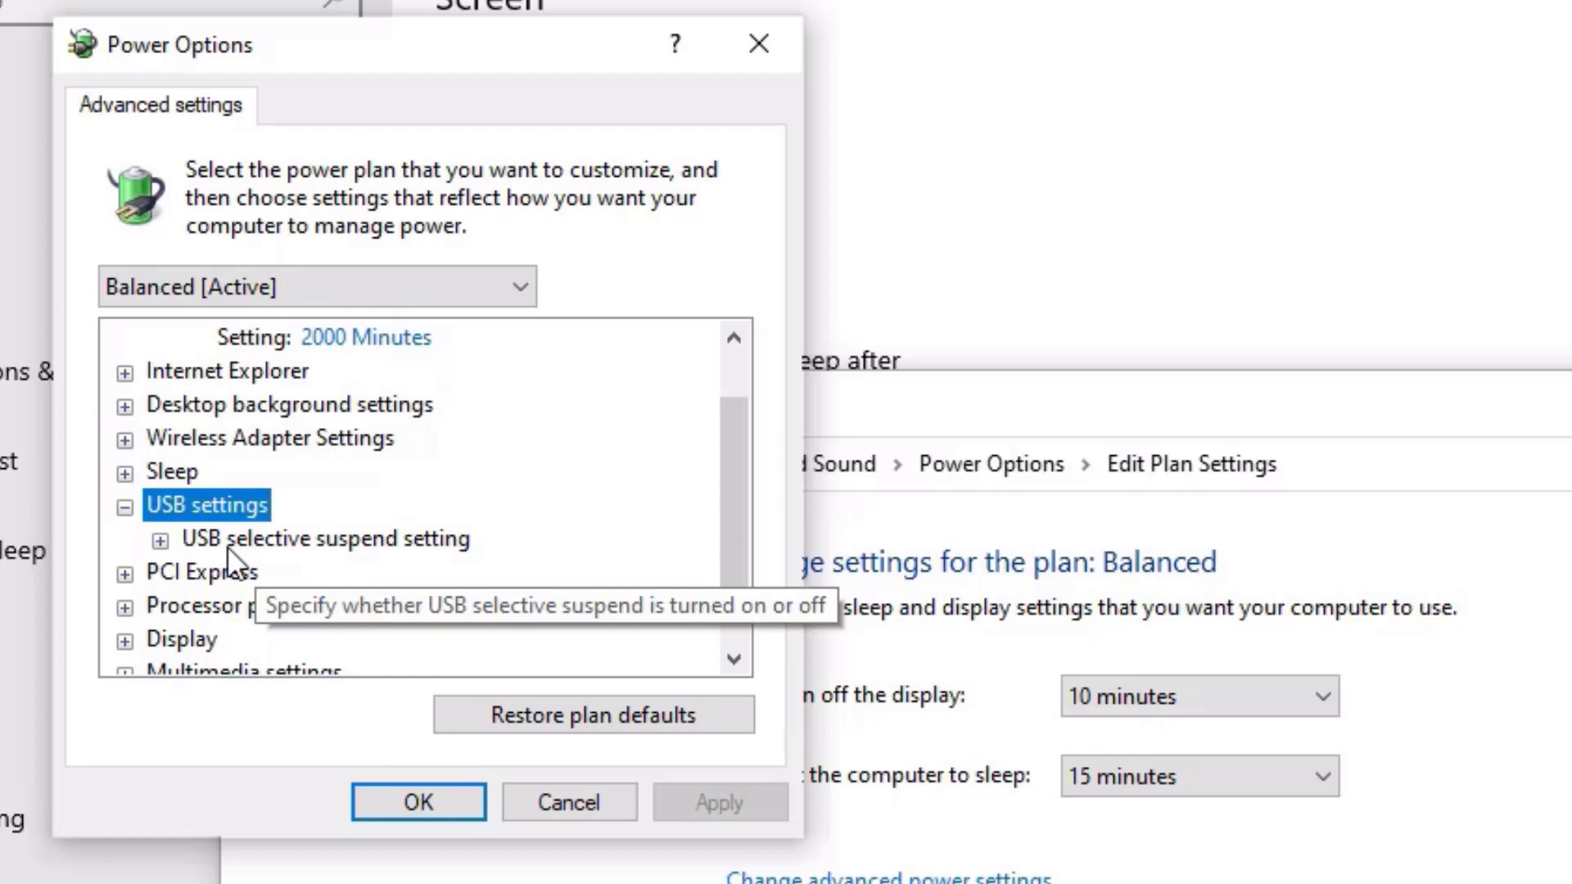
double_click(228, 547)
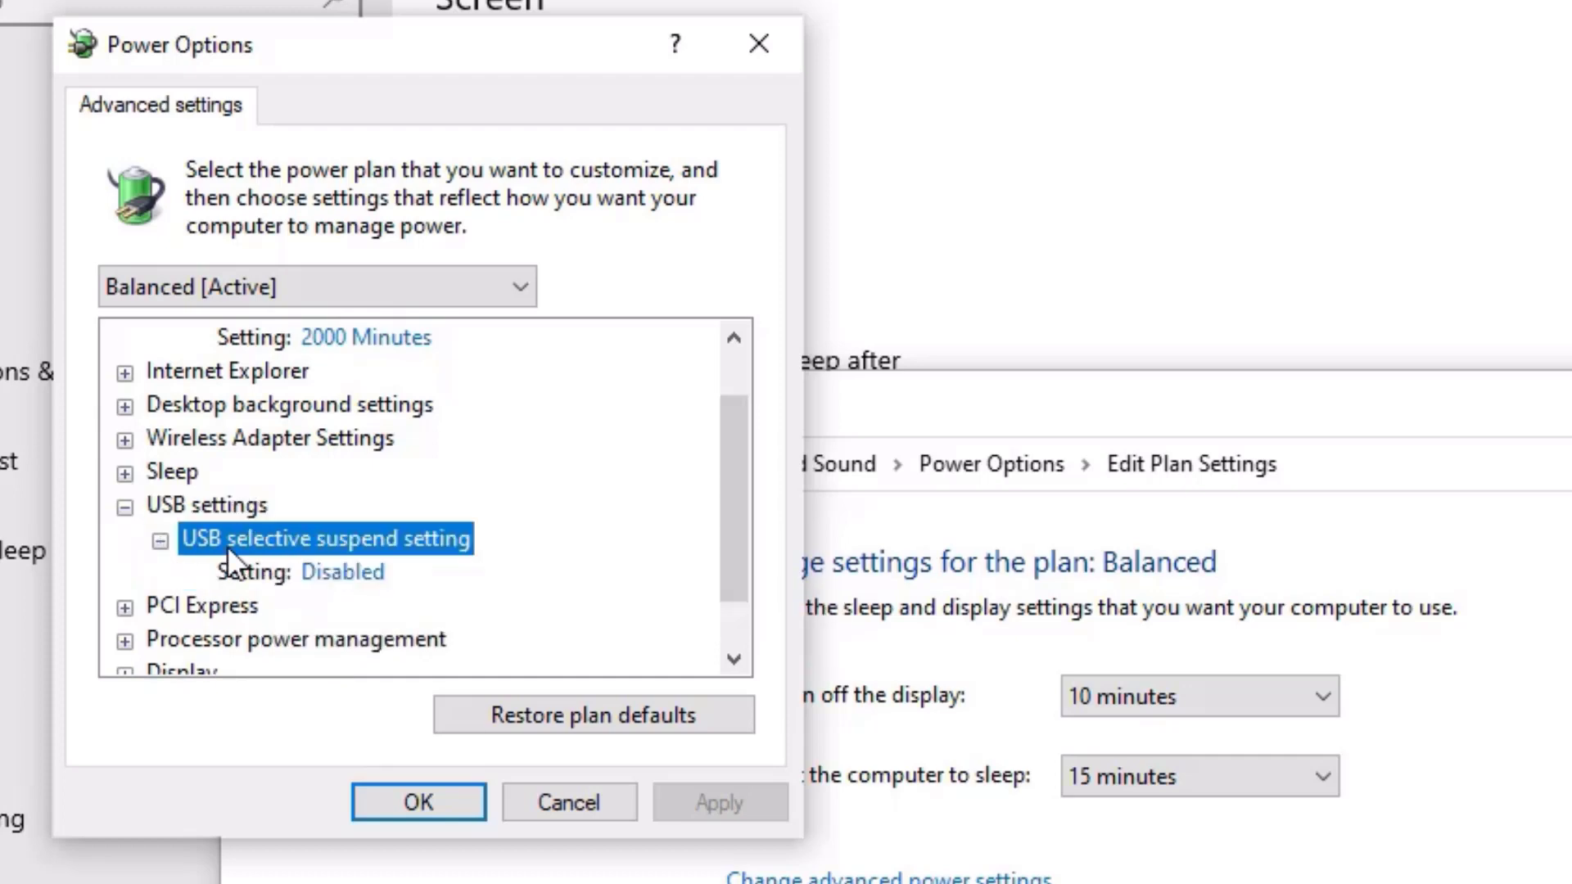
click(334, 573)
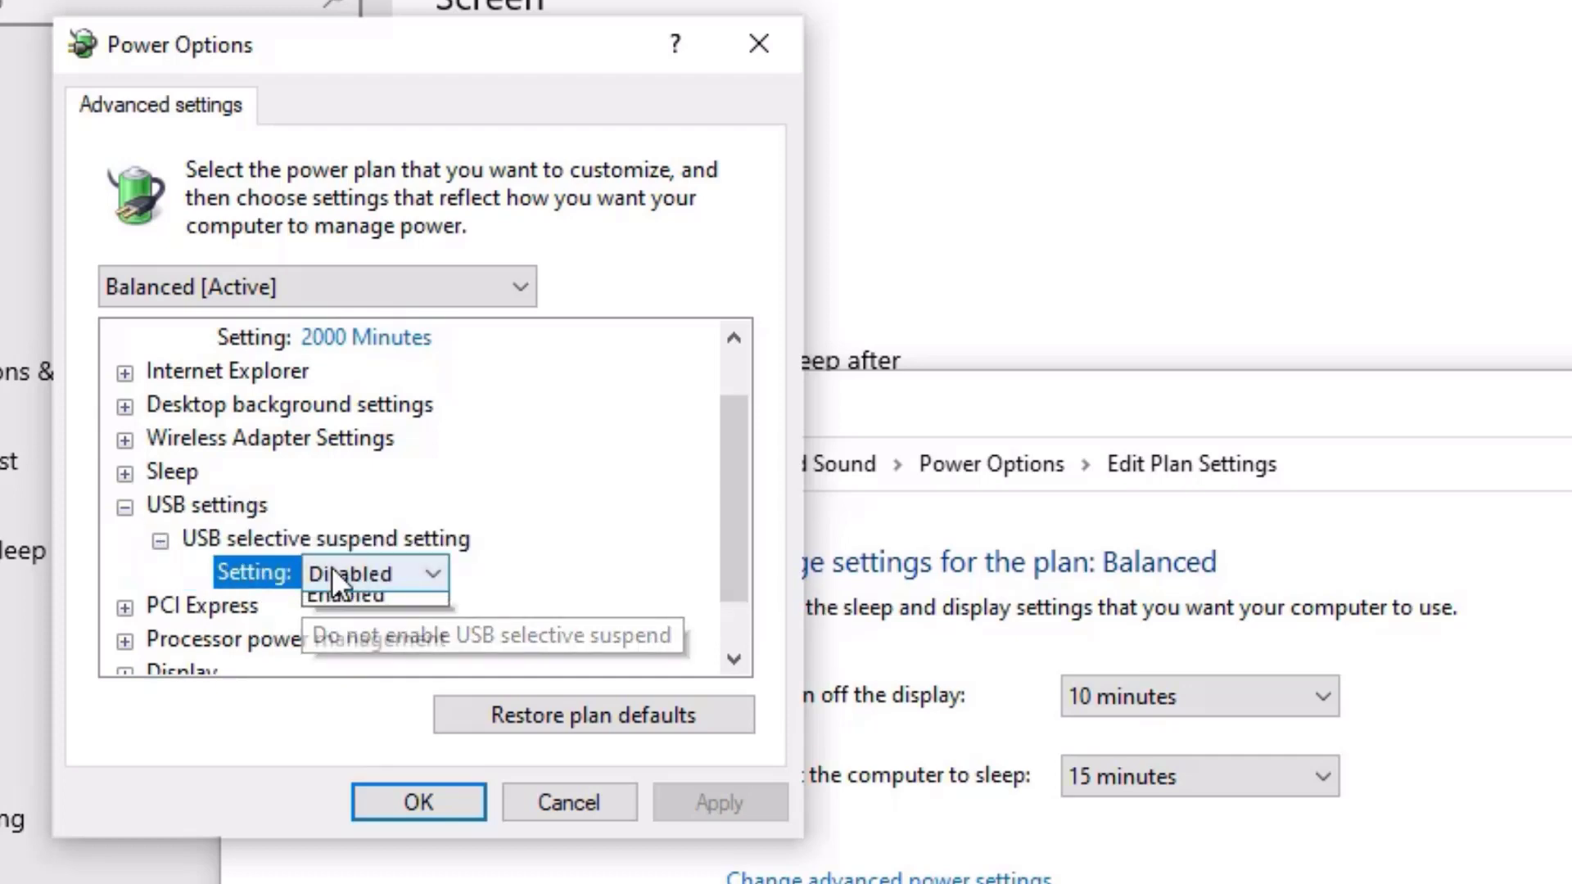
click(352, 606)
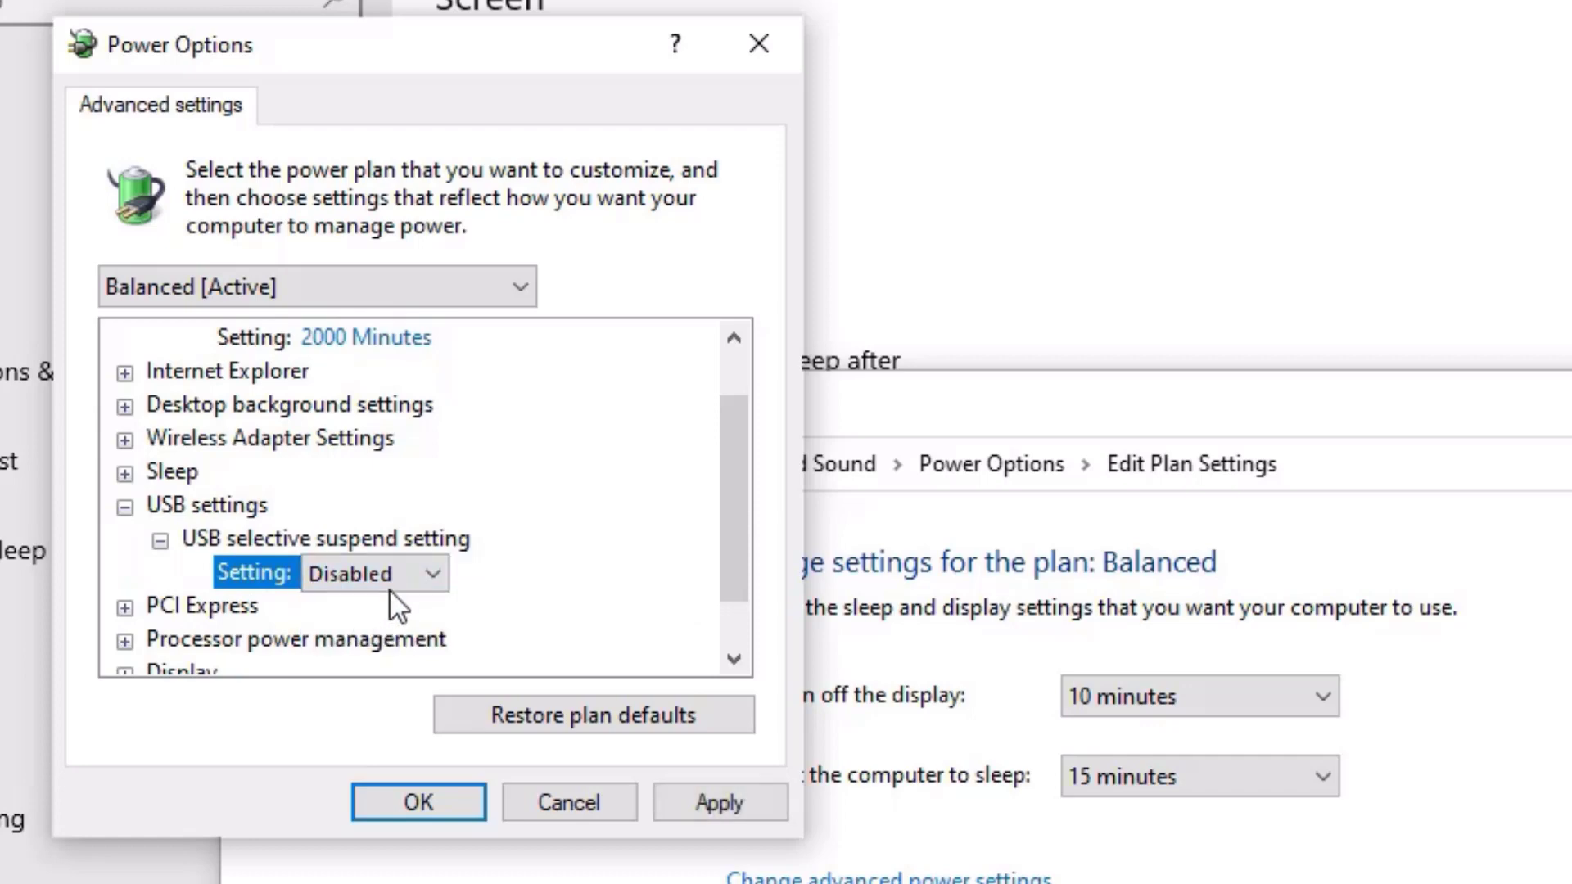
click(390, 587)
click(393, 617)
click(346, 572)
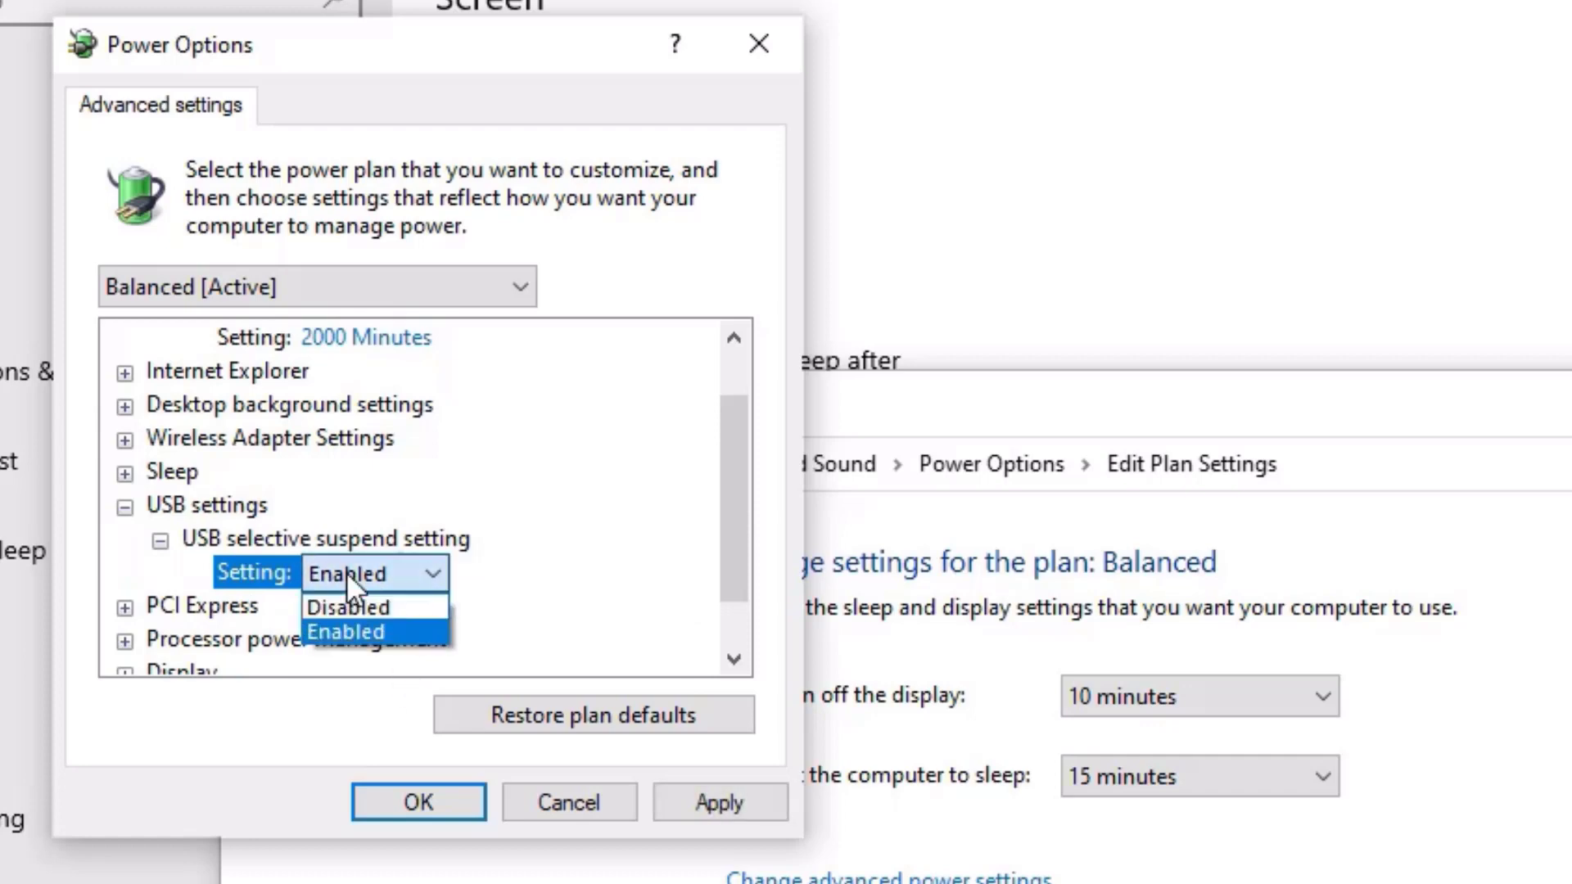
click(398, 607)
click(701, 807)
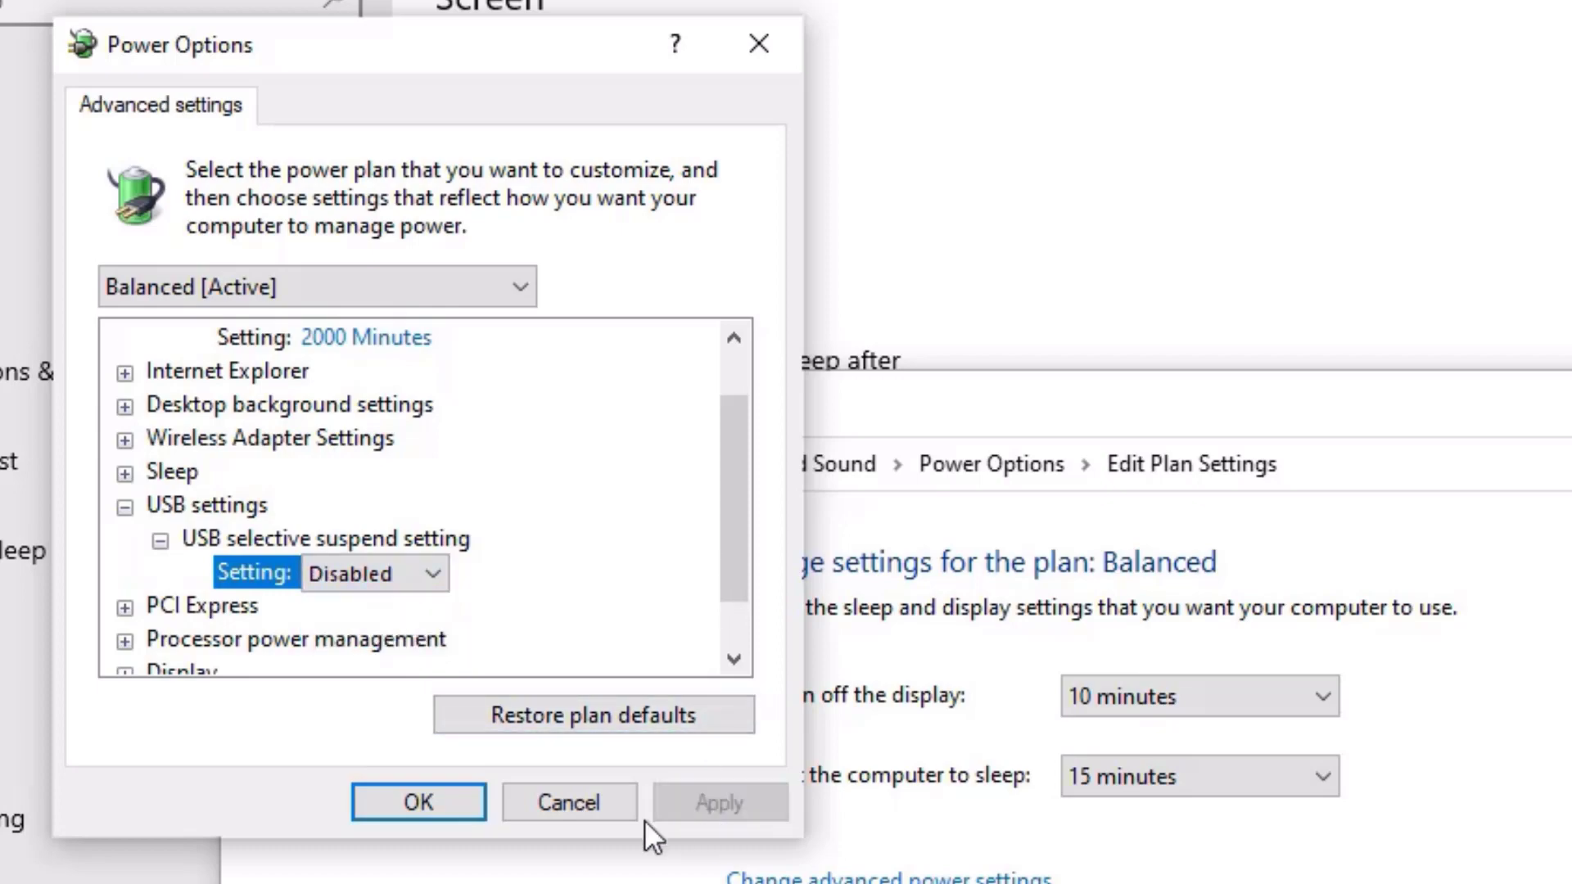
click(397, 801)
click(1379, 281)
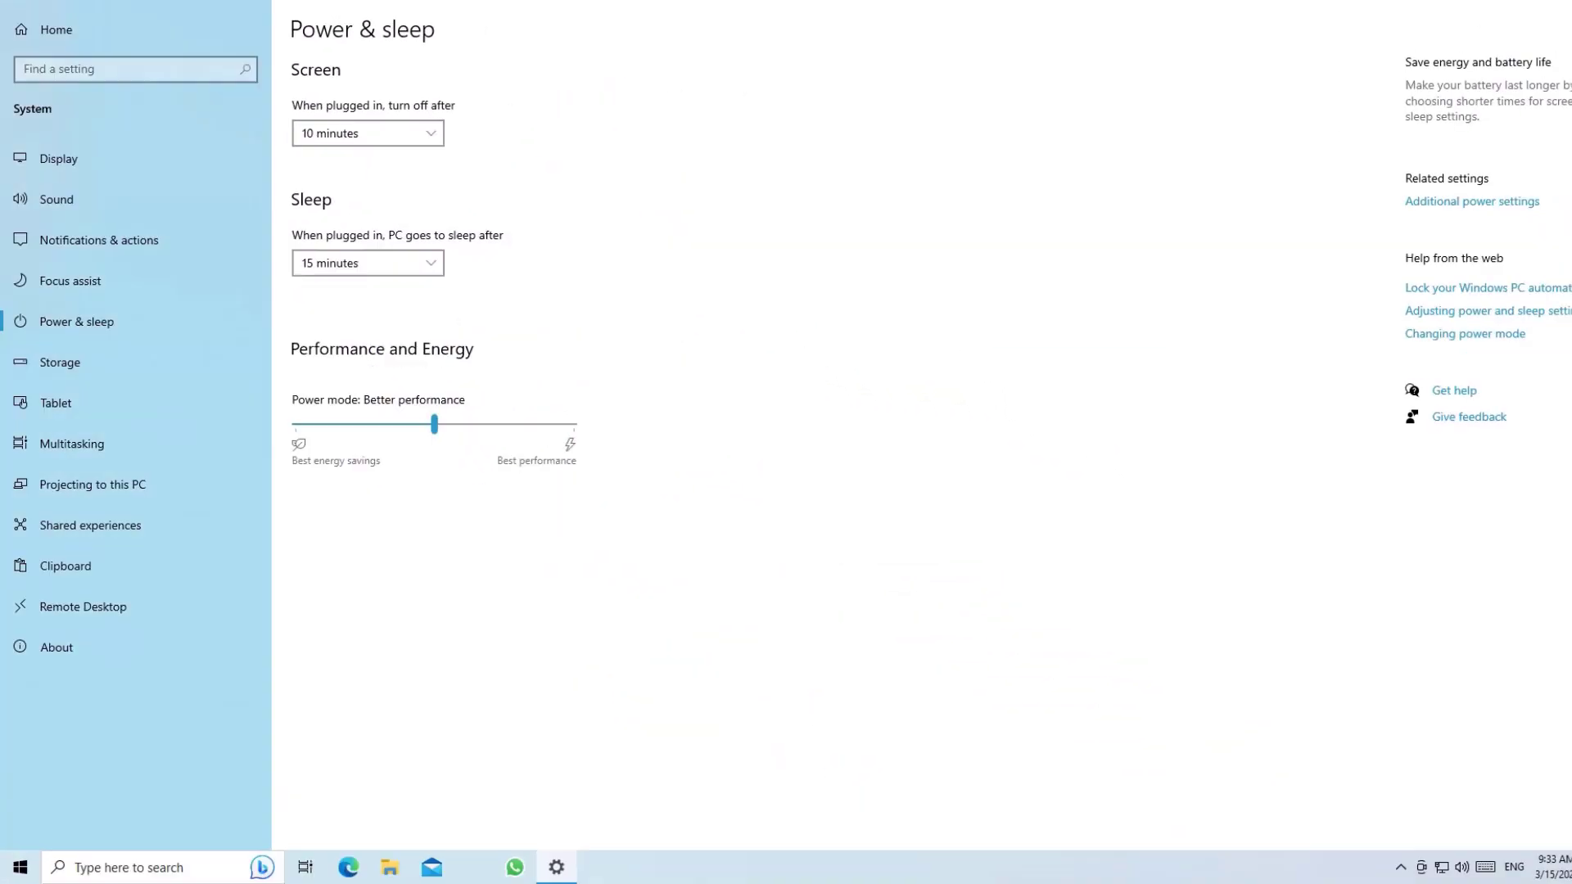